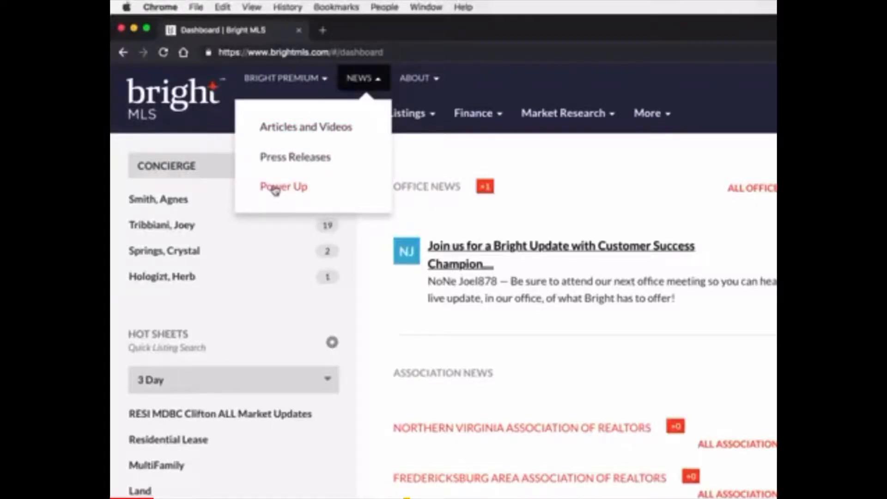
Look through the dashboard's News, Support and More options, including the Power Up entry
left_click(276, 187)
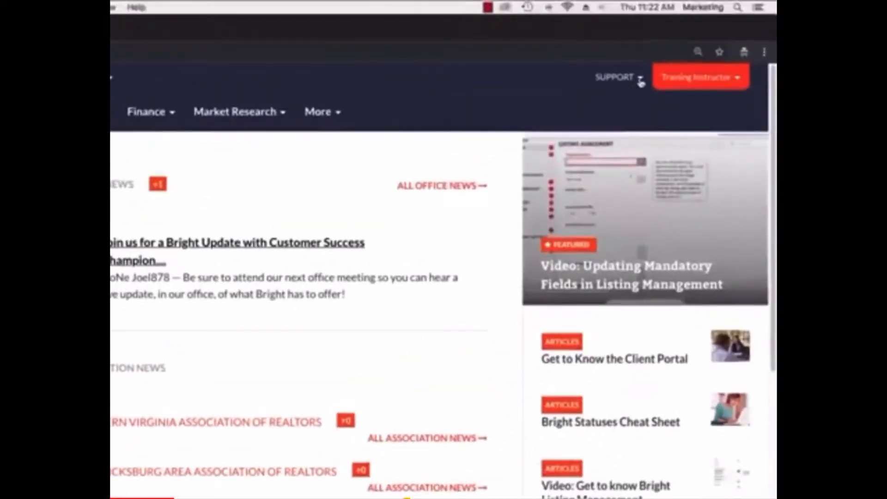
left_click(683, 56)
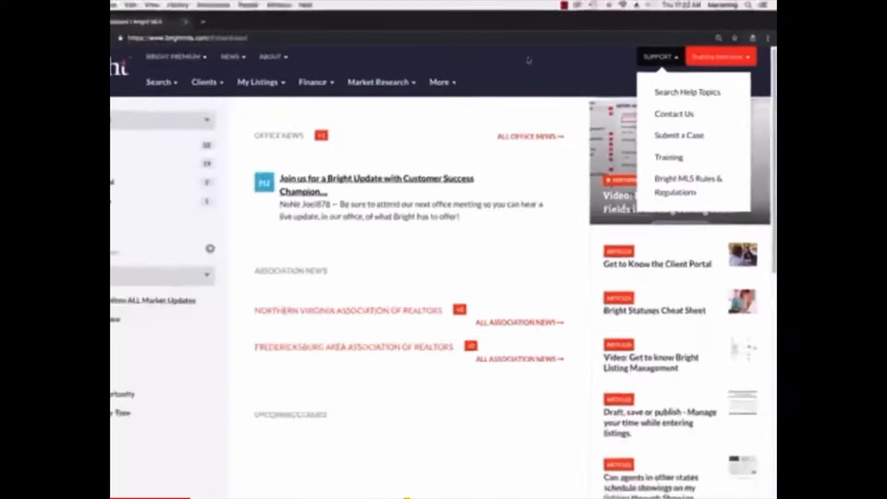
left_click(440, 82)
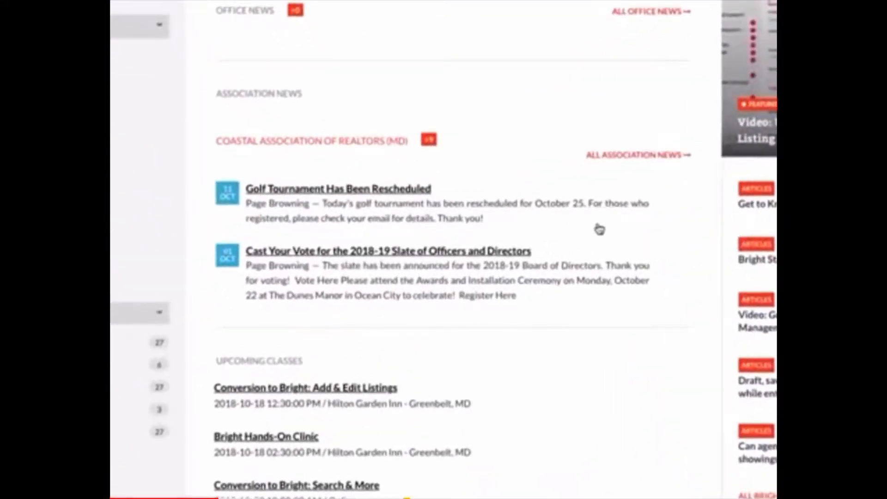
View all news from the Coastal Association of REALTORS (MD) and choose the All publisher filter for the articles
left_click(645, 156)
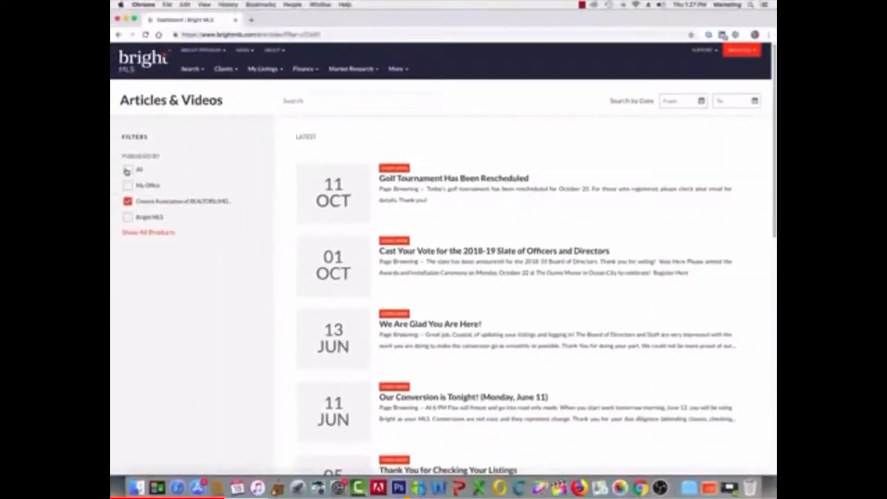
left_click(127, 170)
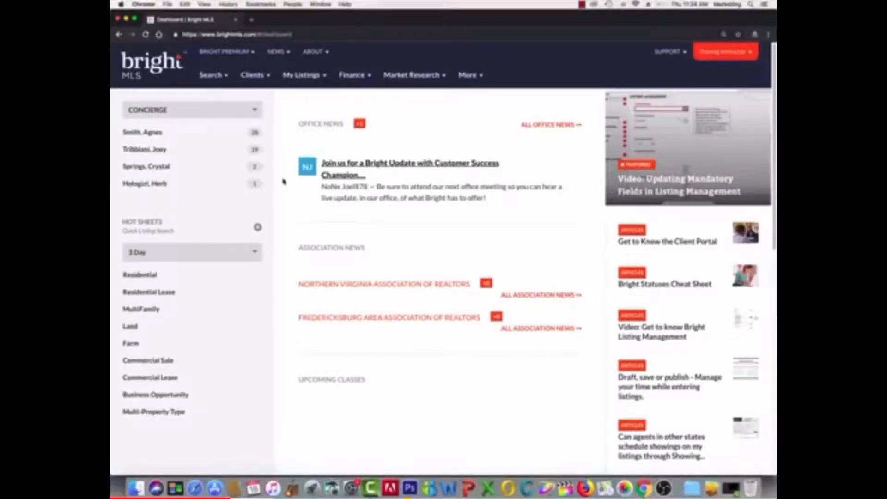
Set the dashboard's Market Watch time period to 3 Day
scroll(284, 181, "down", 10)
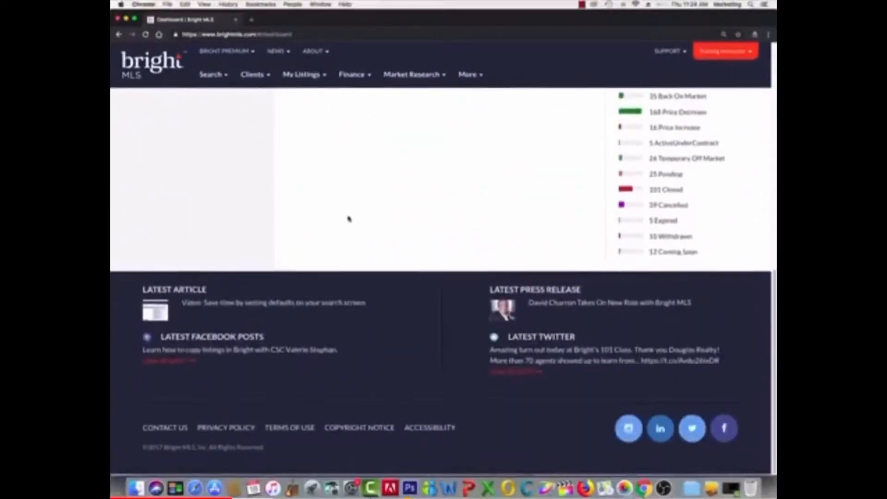
scroll(353, 218, "up", 2)
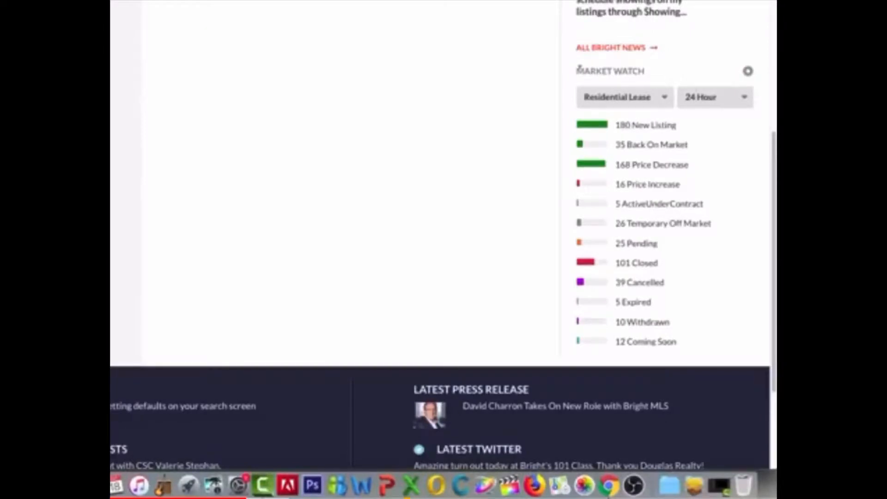
left_click(744, 97)
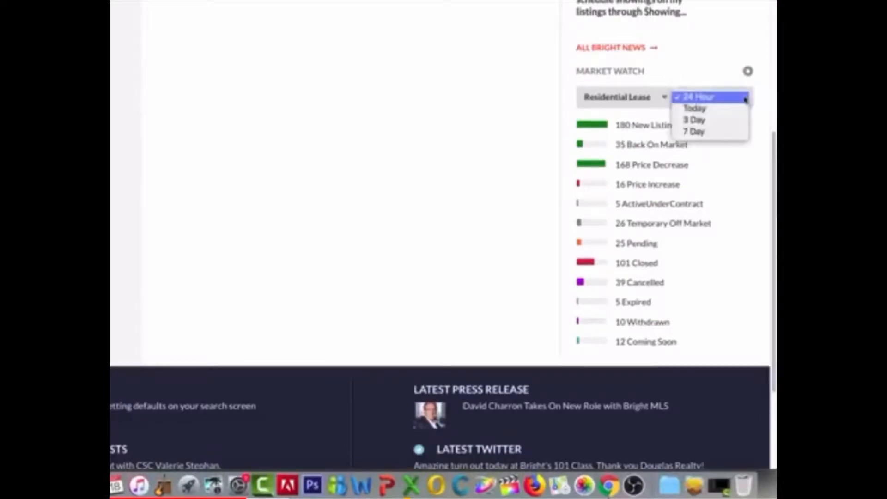
left_click(703, 120)
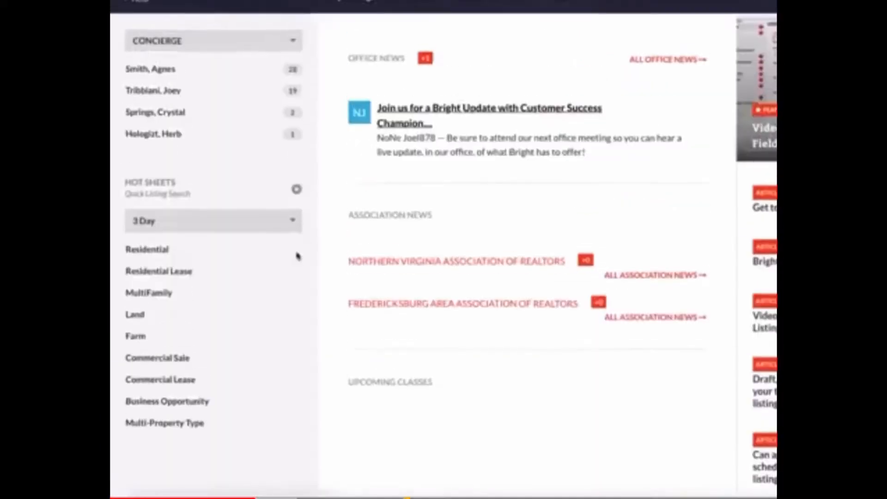
Customize the Residential hot sheet and save its criteria for Detached structures in the county and city of Frederick, MD
scroll(297, 256, "down", 1)
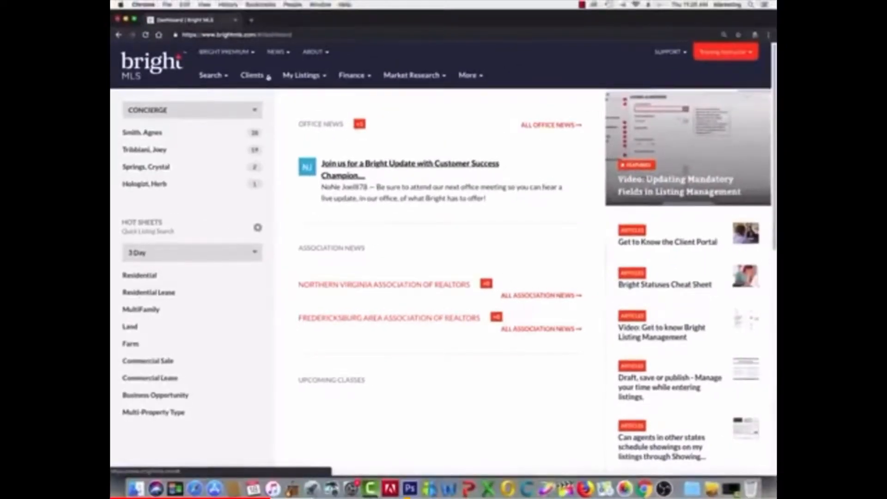
left_click(268, 77)
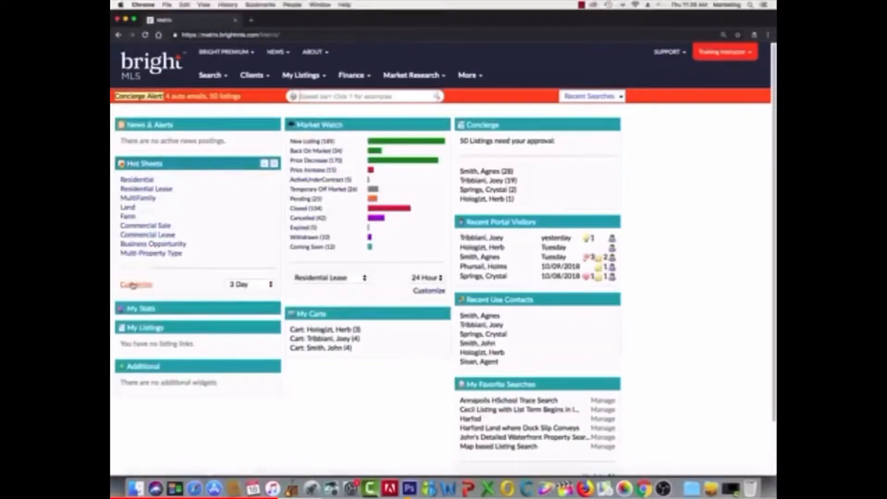
left_click(133, 286)
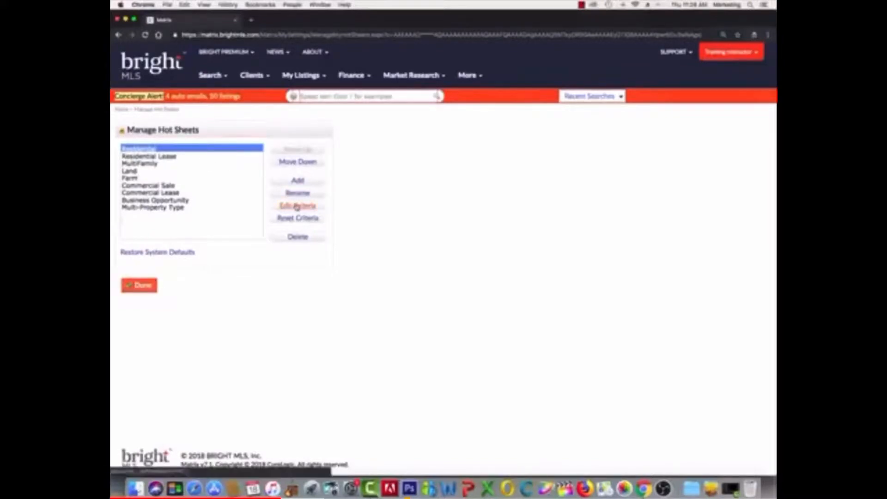
left_click(296, 207)
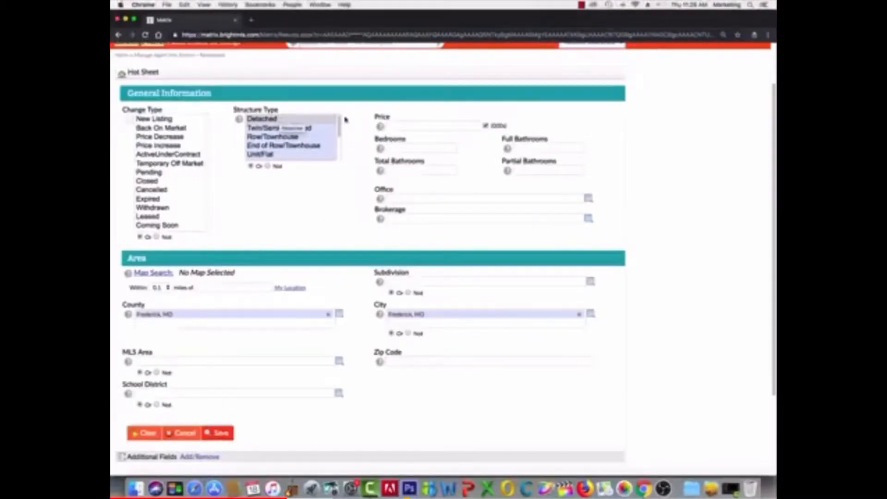
scroll(315, 303, "down", 1)
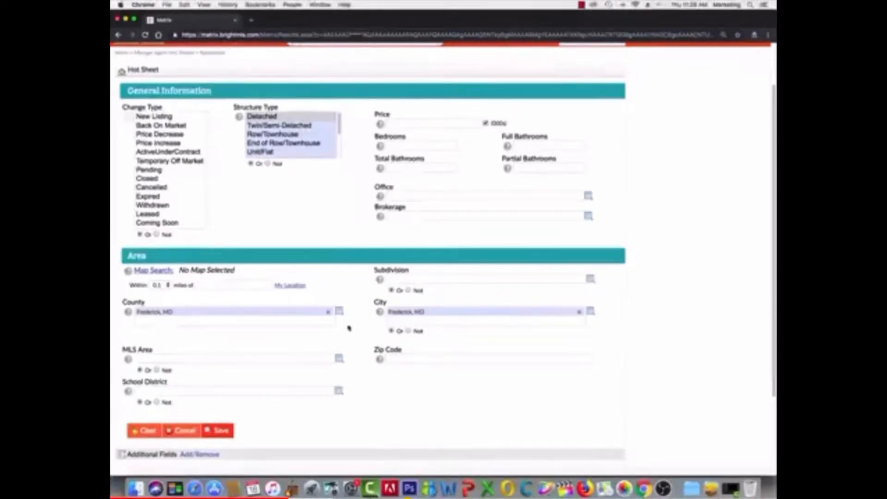
left_click(219, 431)
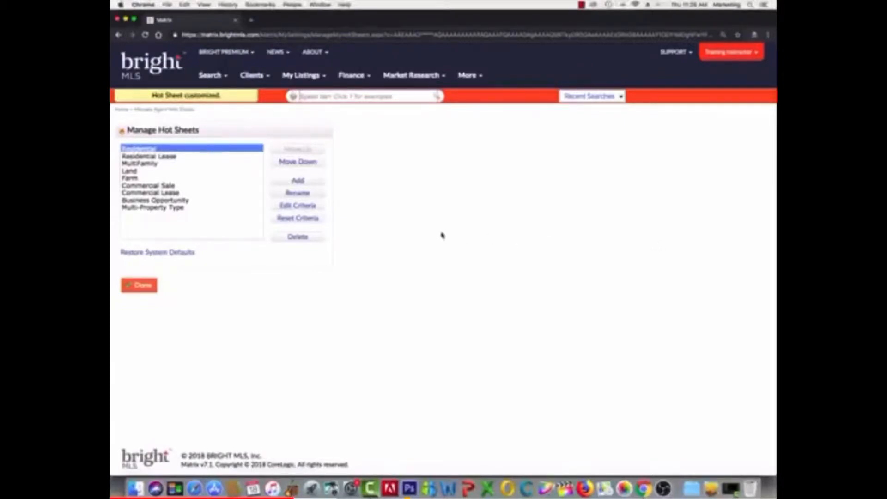
Rename the Residential hot sheet as "RESI MDFR City Detached" and finish managing hot sheets
left_click(305, 197)
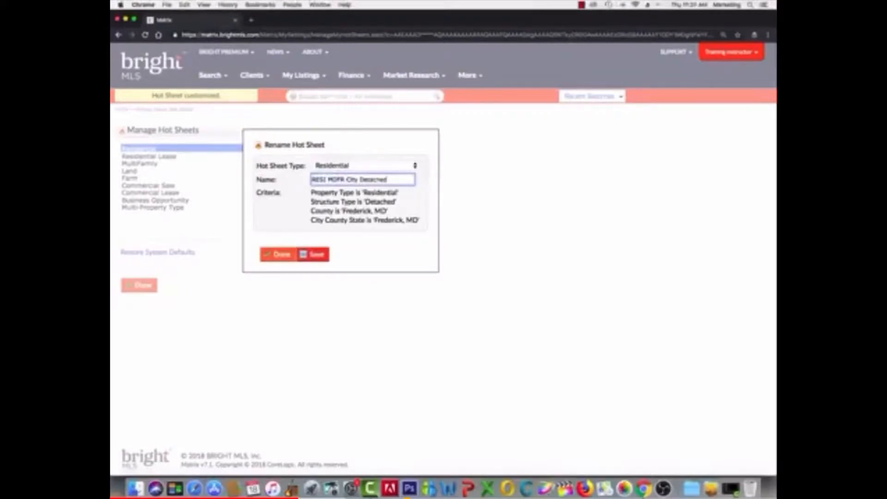
left_click(318, 257)
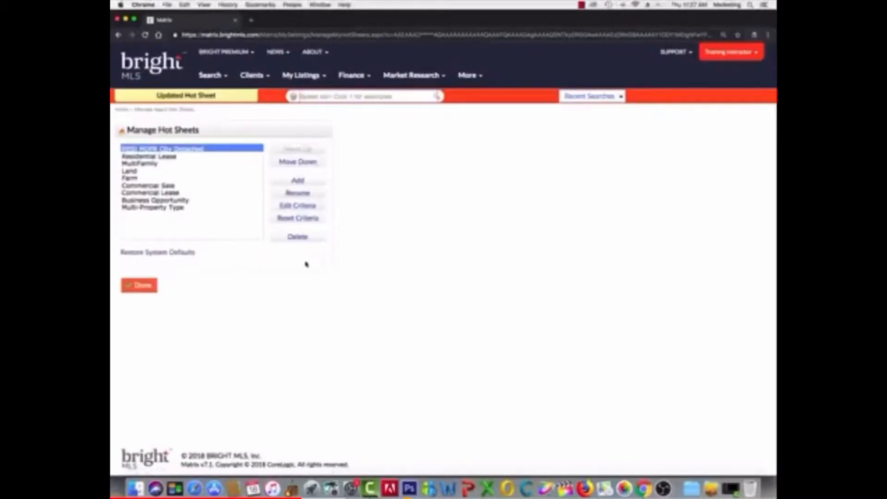
left_click(137, 286)
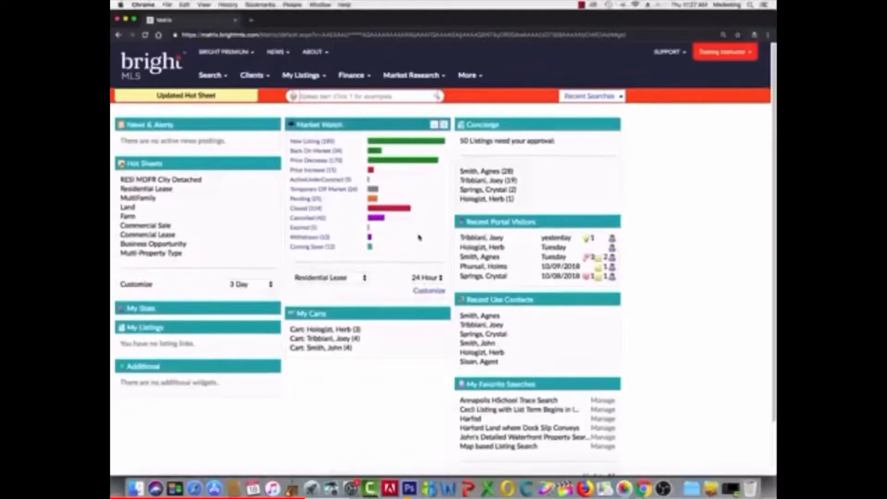
View the listings of the RESI MDFR City Detached hot sheet and return to the dashboard
left_click(171, 181)
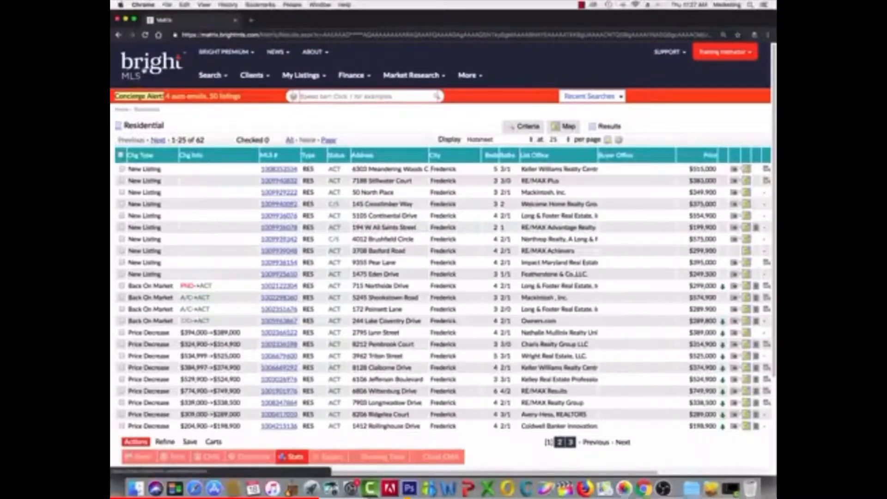
left_click(136, 77)
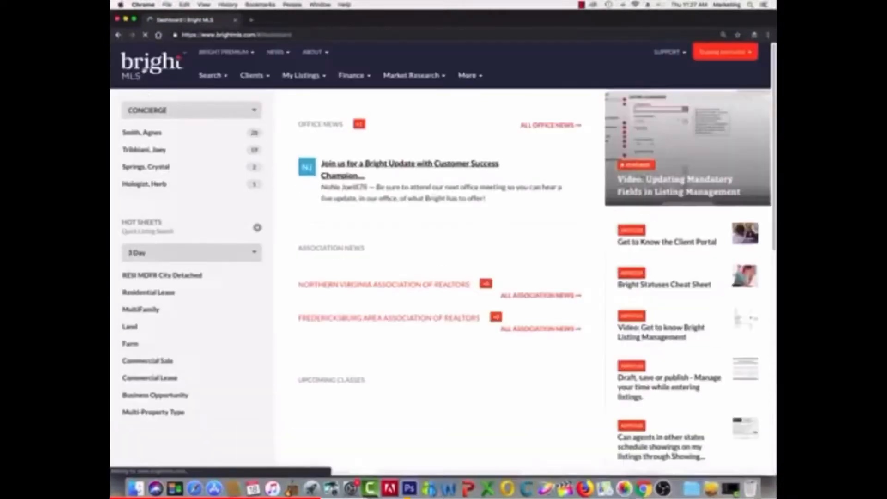
Start a Residential Sale search and include the Active and ComingSoon statuses
left_click(224, 77)
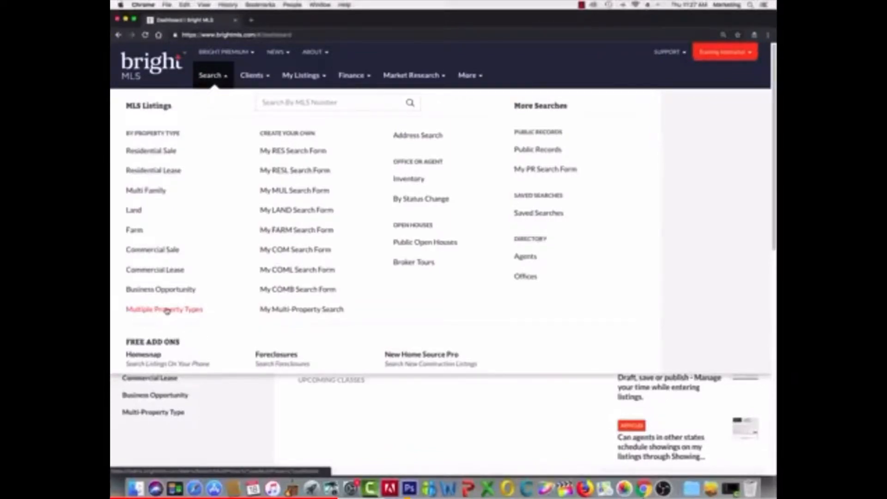
left_click(152, 152)
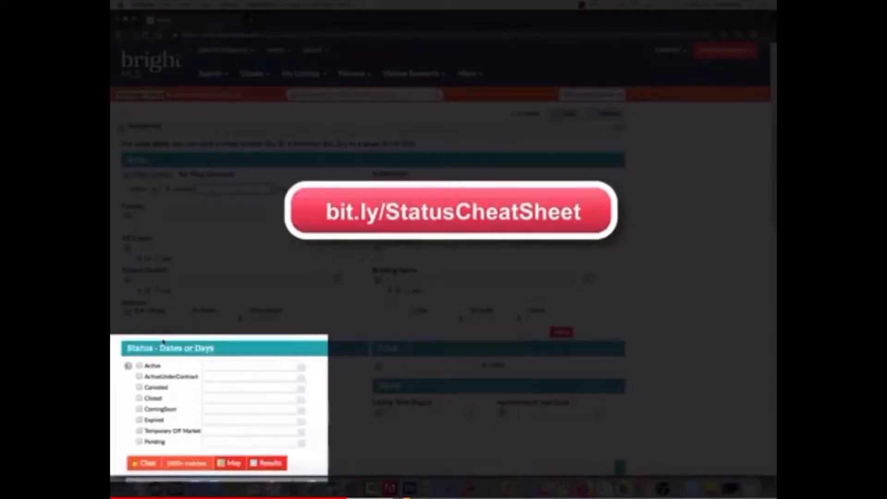
left_click(139, 365)
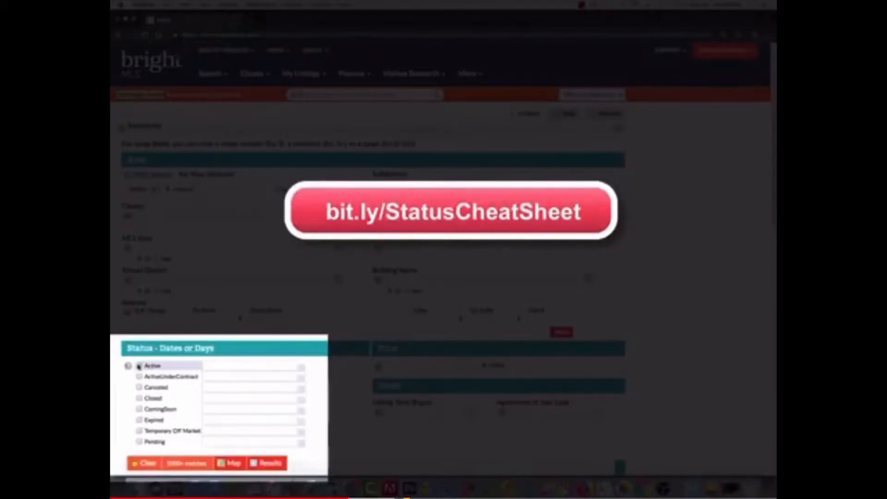
left_click(140, 410)
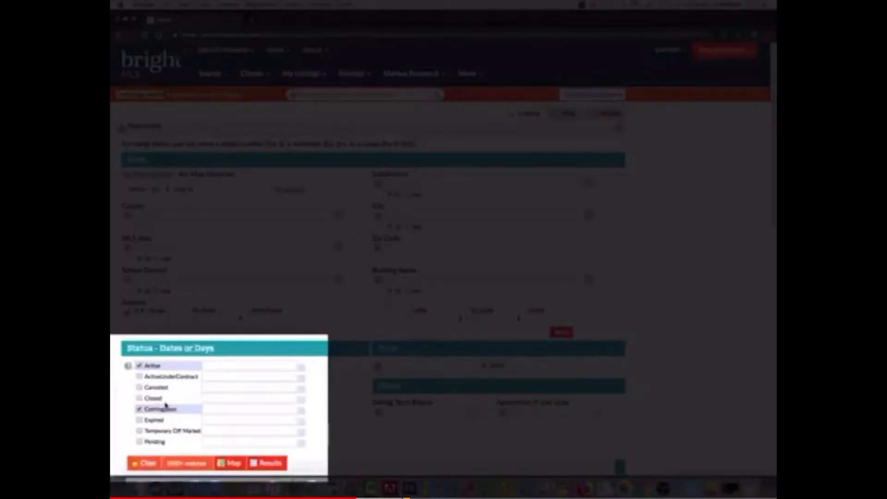
Try adding the Closed status with a day range of 60-0, and deselect that status again
left_click(140, 399)
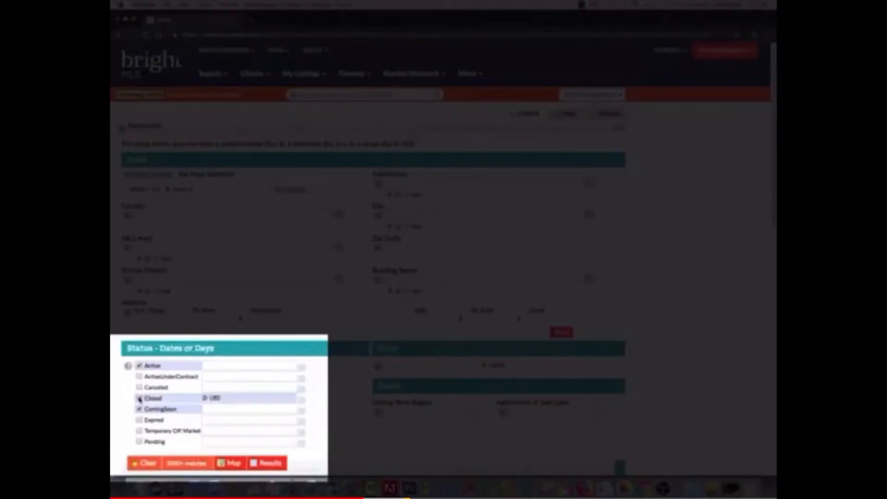
left_click(227, 399)
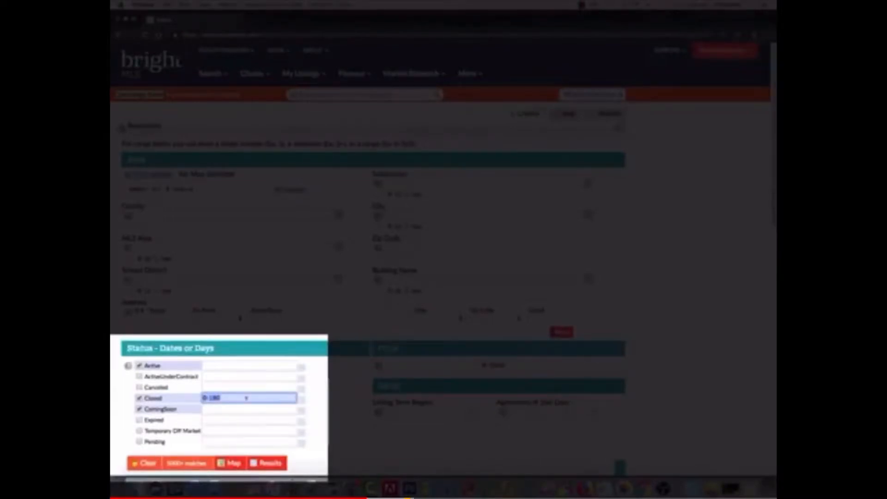
type("60-0")
left_click(140, 398)
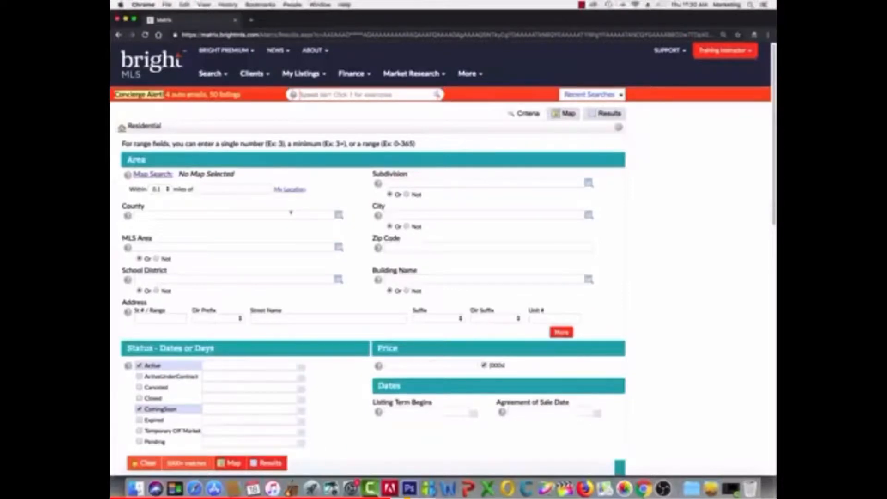
Add Frederick, MD and Fredericksburg City, VA as counties in the search criteria
left_click(290, 214)
type("fred")
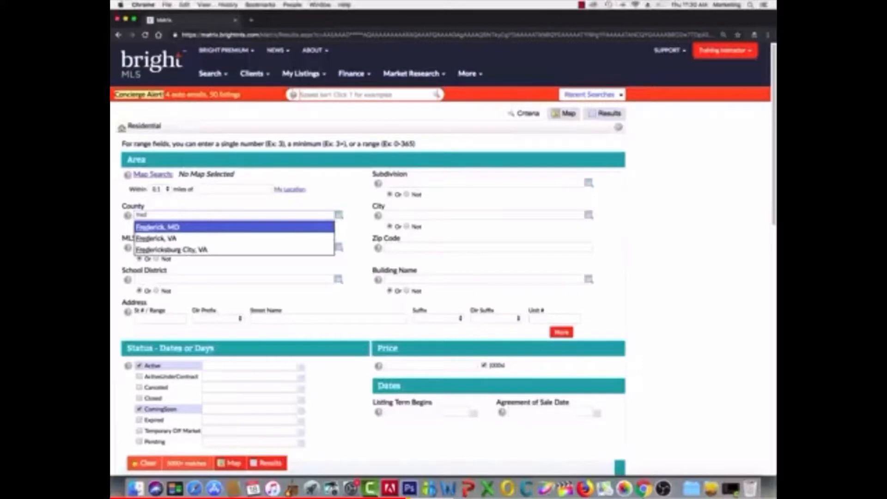
left_click(164, 228)
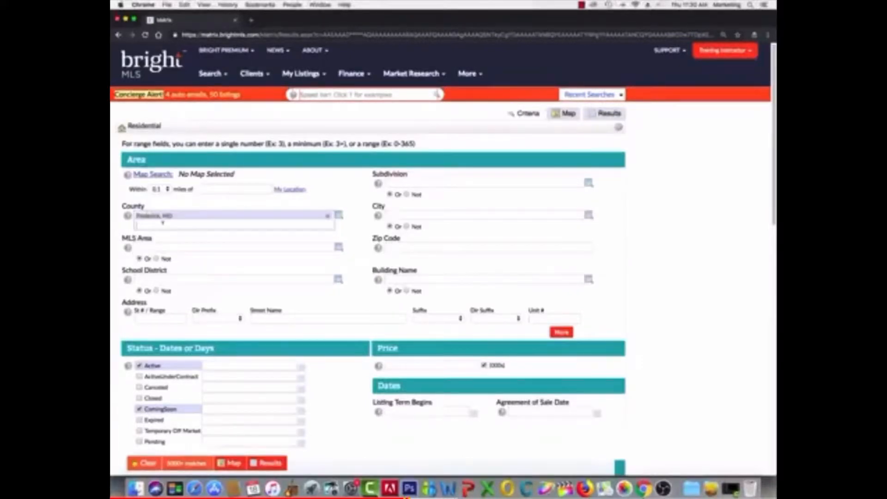
type("Fre")
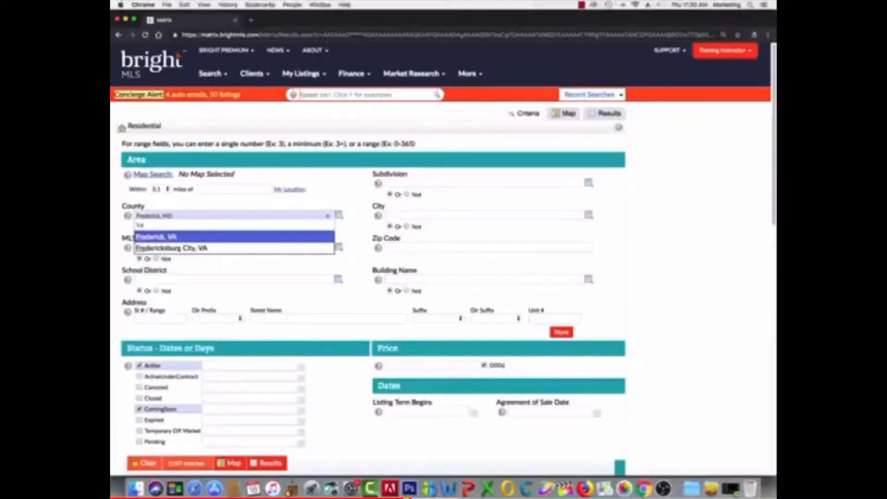
key("Down")
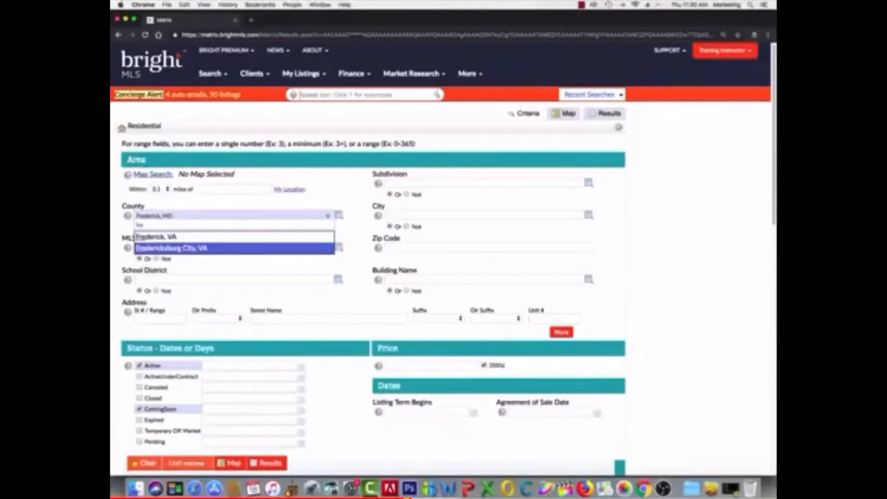
key("Return")
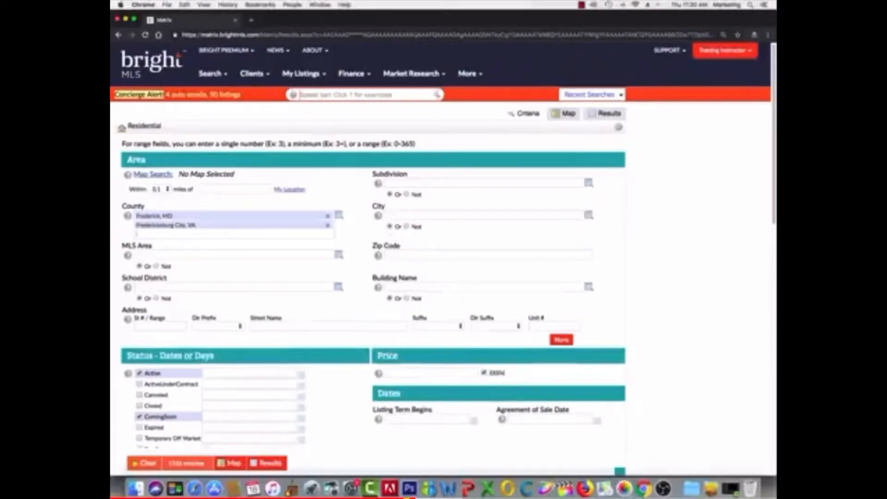
Replace the counties Frederick, MD and Fredericksburg City, VA with Montgomery, MD in the search criteria
key("BackSpace")
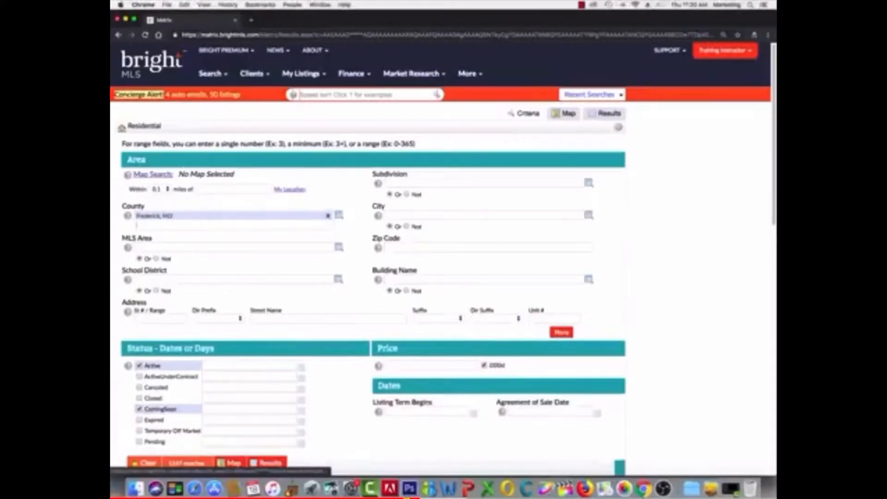
left_click(328, 217)
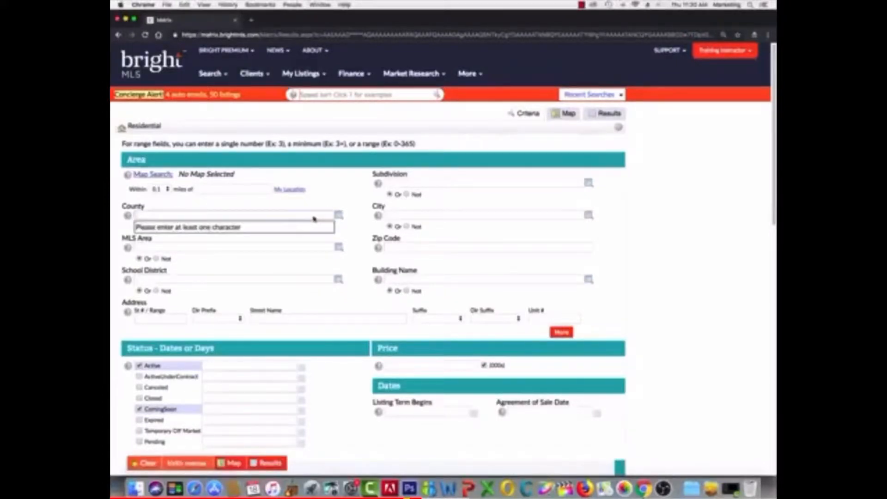
type("mont")
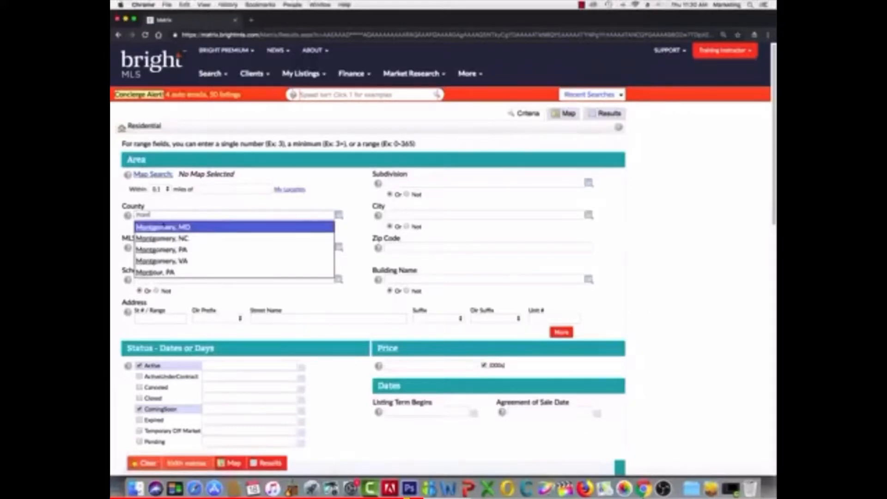
left_click(163, 226)
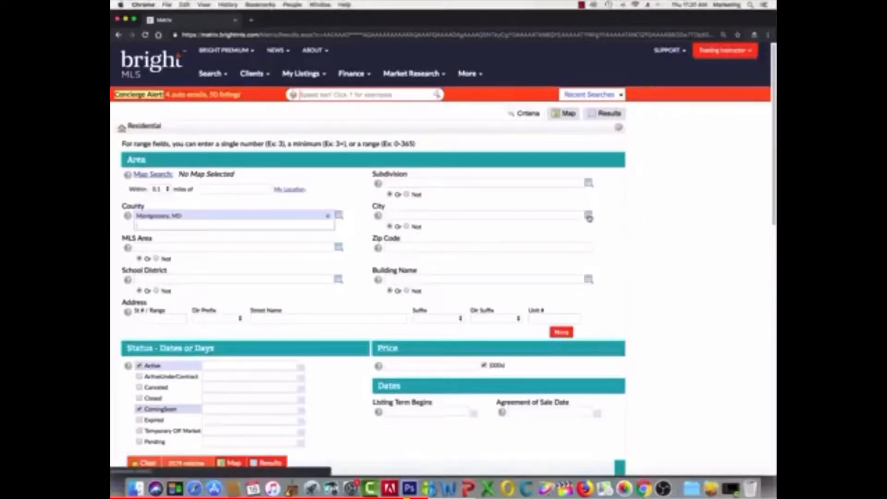
Add Chevy Chase, MD and Damascus, MD as cities using the dictionary lookup
left_click(589, 216)
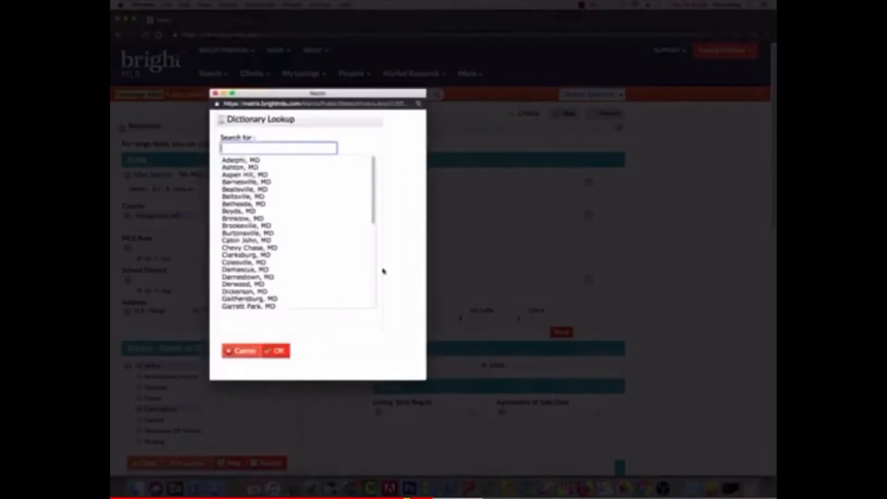
scroll(264, 228, "down", 5)
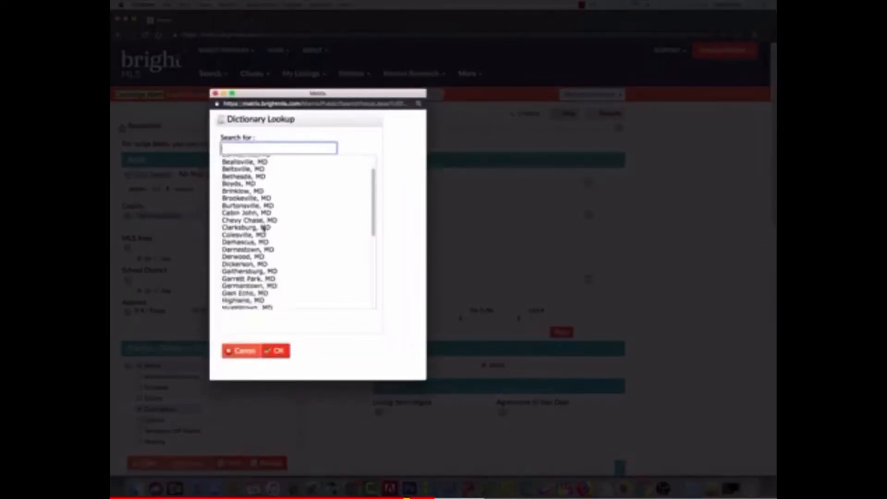
scroll(264, 228, "up", 3)
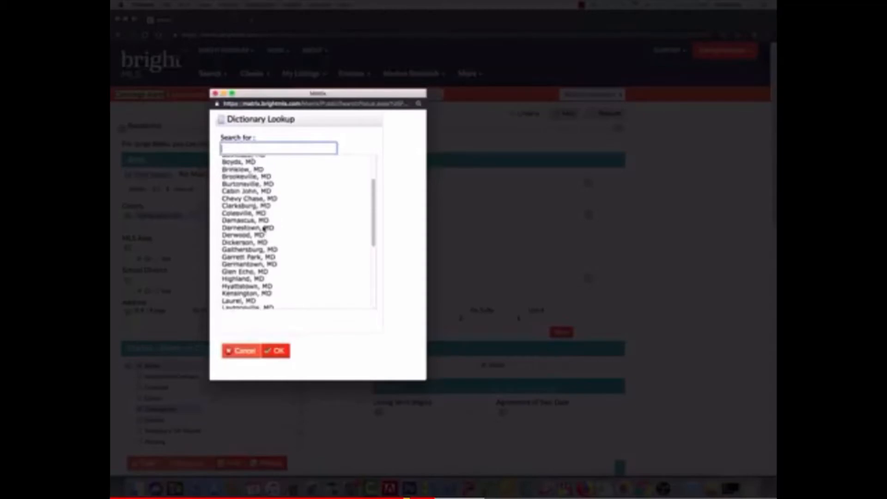
left_click(260, 198)
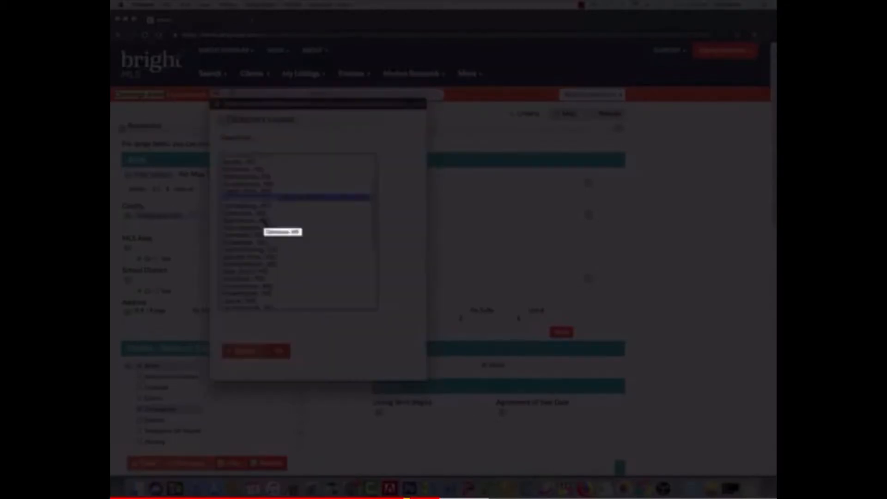
left_click(264, 221, "super")
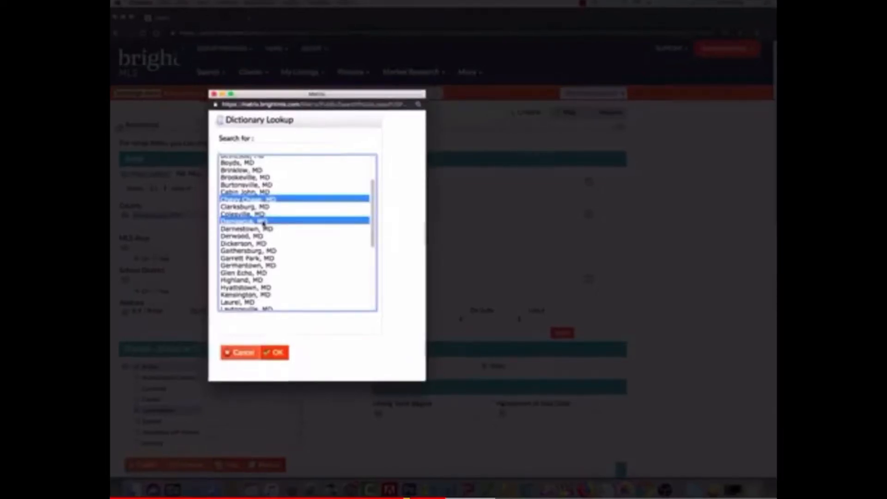
left_click(276, 350)
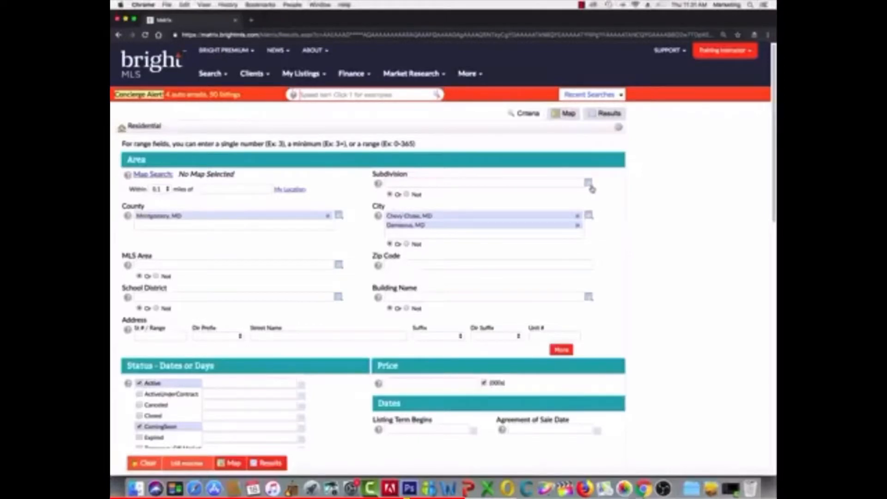
Examine the subdivision dictionary lookup in an enlarged window and leave it without choosing an entry
left_click(588, 184)
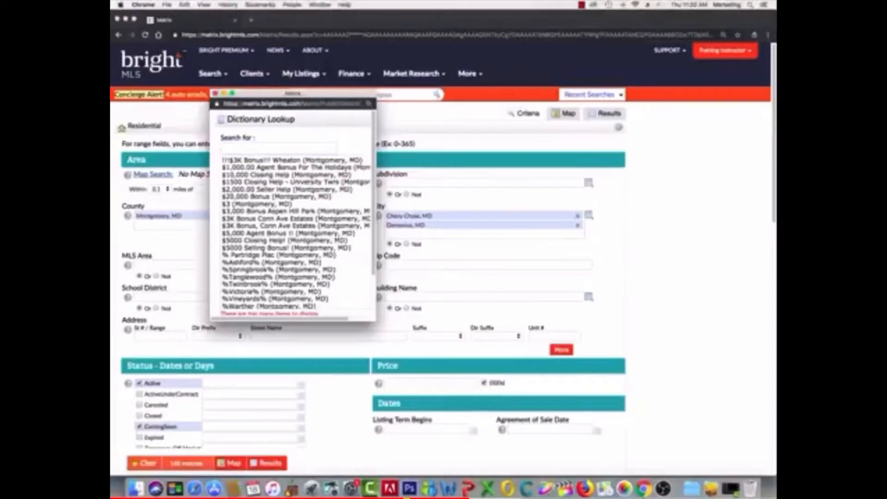
left_click_drag(298, 95, 432, 62)
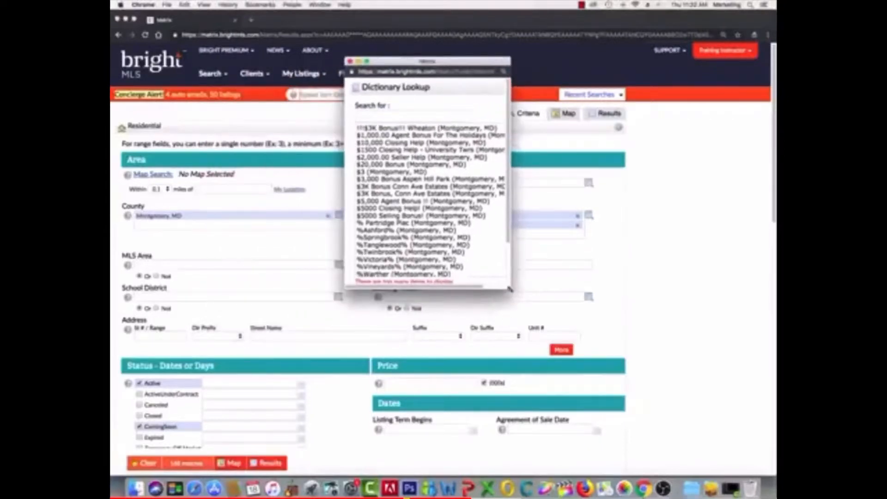
left_click_drag(509, 288, 572, 382)
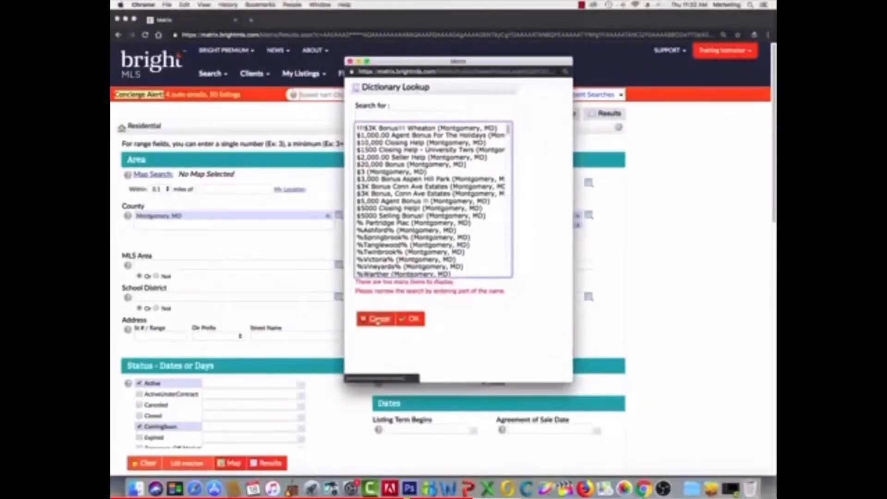
left_click(377, 319)
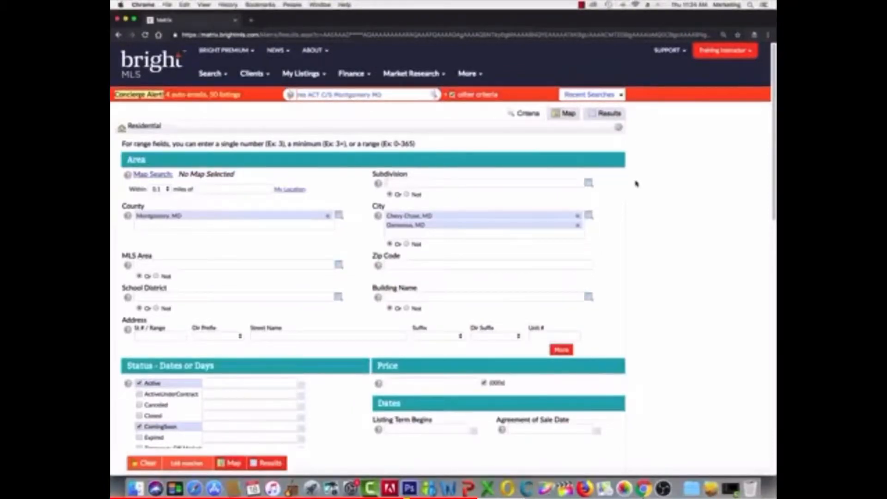
Try the wildcard term *roll* as a subdivision criterion
type("*rol")
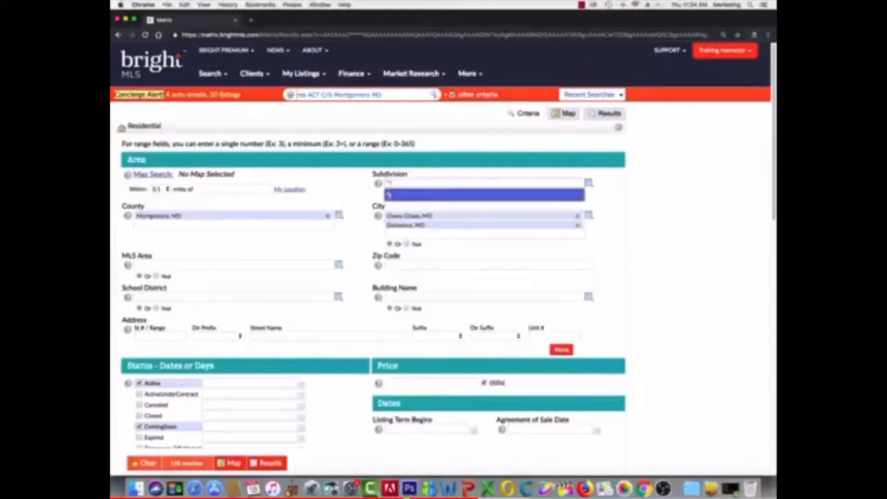
type("l*")
left_click(394, 195)
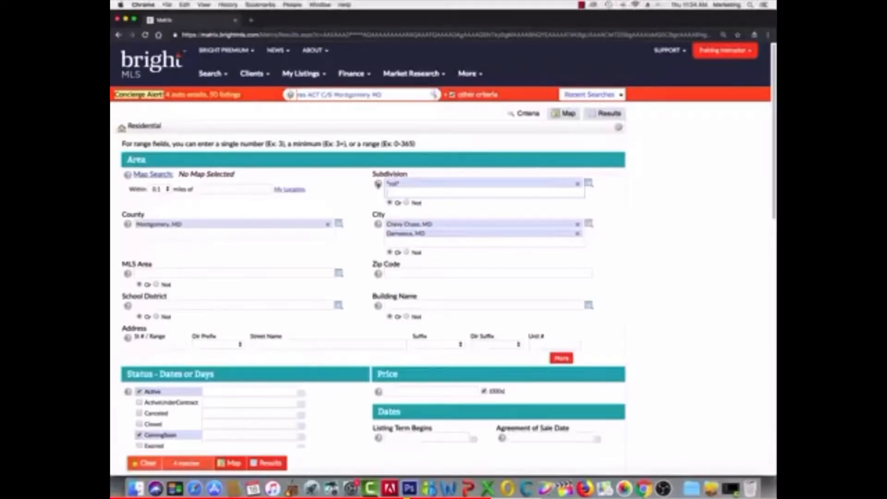
Read the help topic on searching by subdivision and remove the wildcard entry from the subdivision criteria
mouse_move(378, 184)
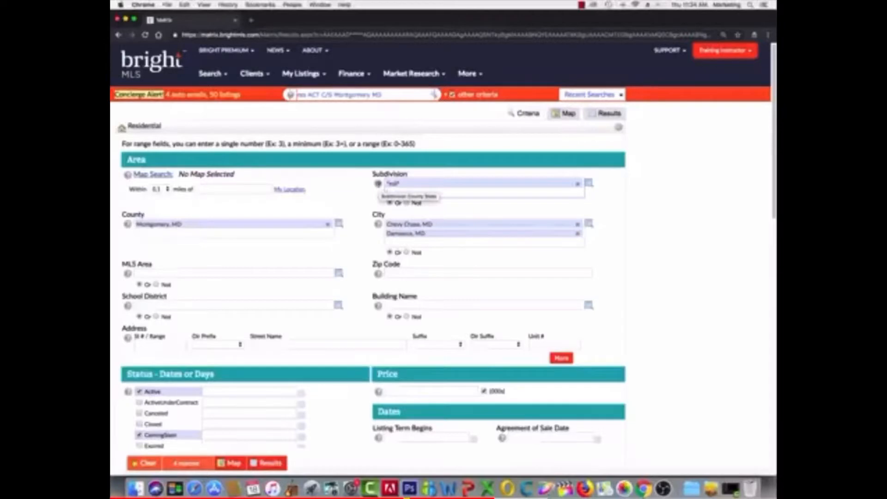
left_click(379, 184)
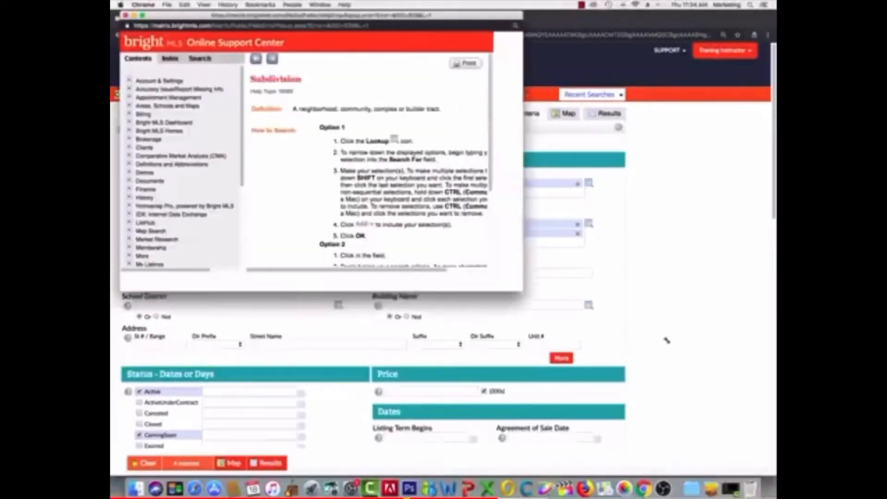
mouse_move(666, 340)
left_mouse_down()
mouse_move(690, 354)
mouse_move(668, 354)
left_mouse_up()
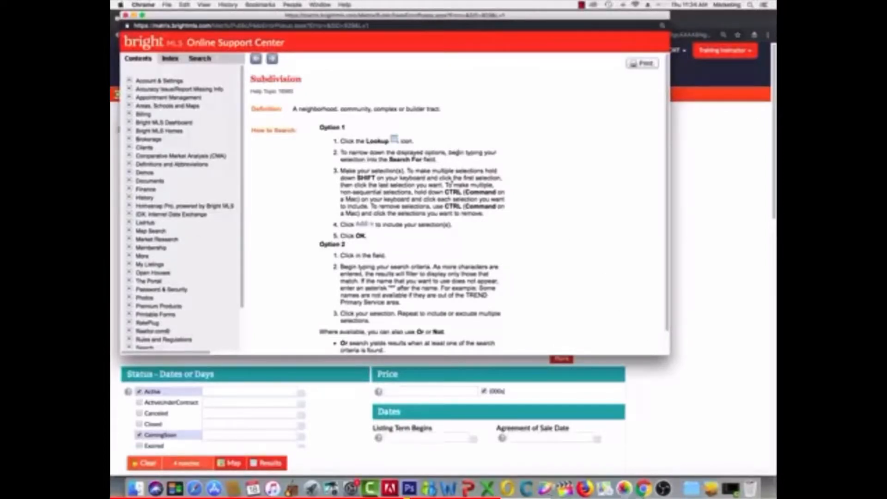
scroll(450, 184, "down", 1)
scroll(452, 182, "up", 1)
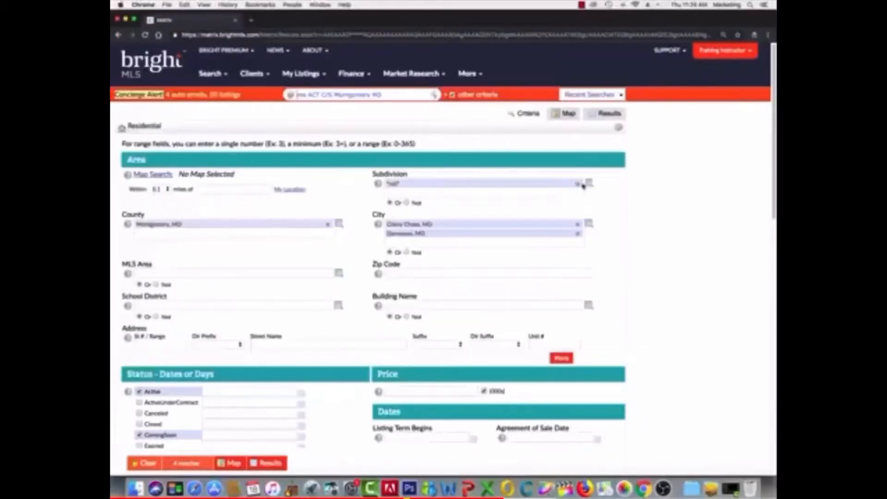
left_click(578, 184)
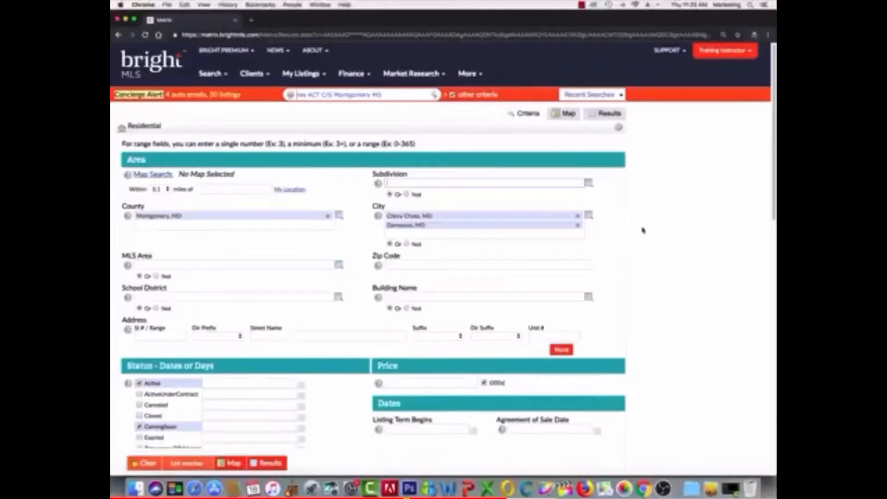
Set the price criterion to a range of 600-700 in thousands
scroll(647, 235, "down", 5)
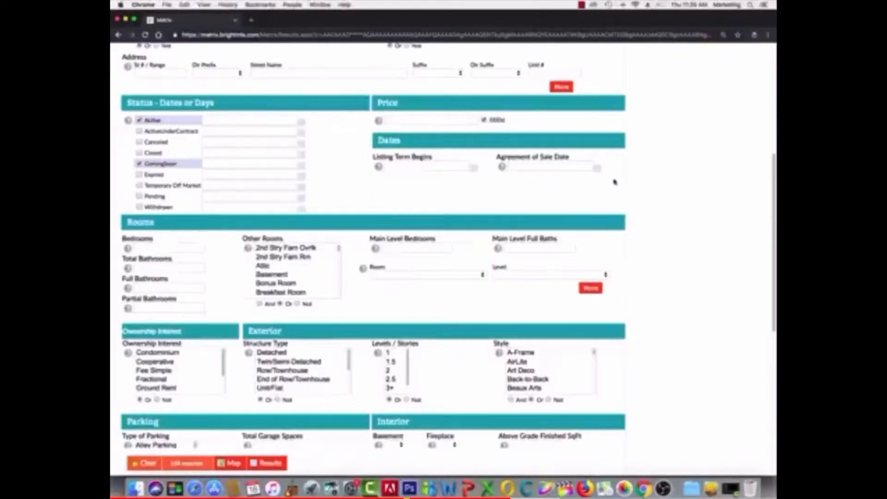
left_click(410, 119)
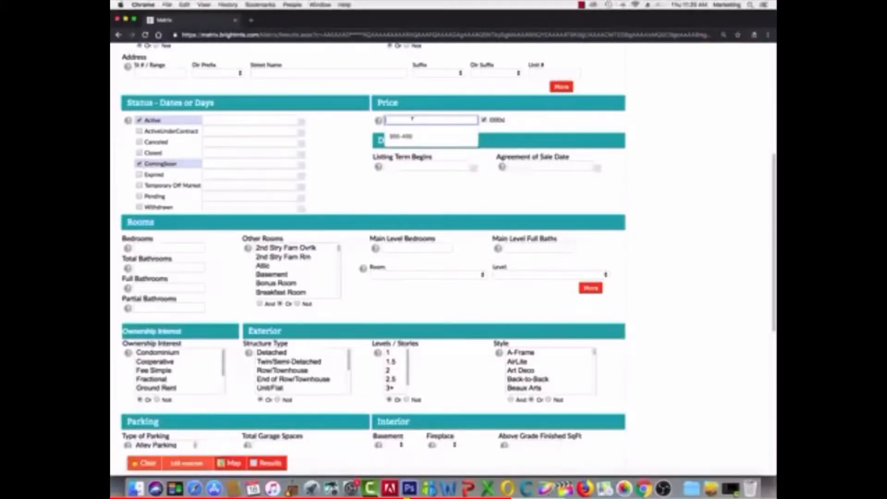
type("500")
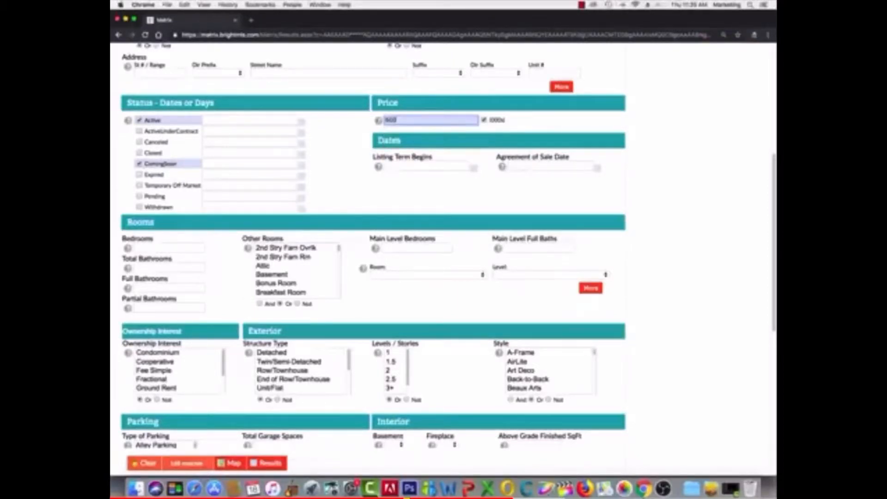
type("+")
key("BackSpace")
type("-700")
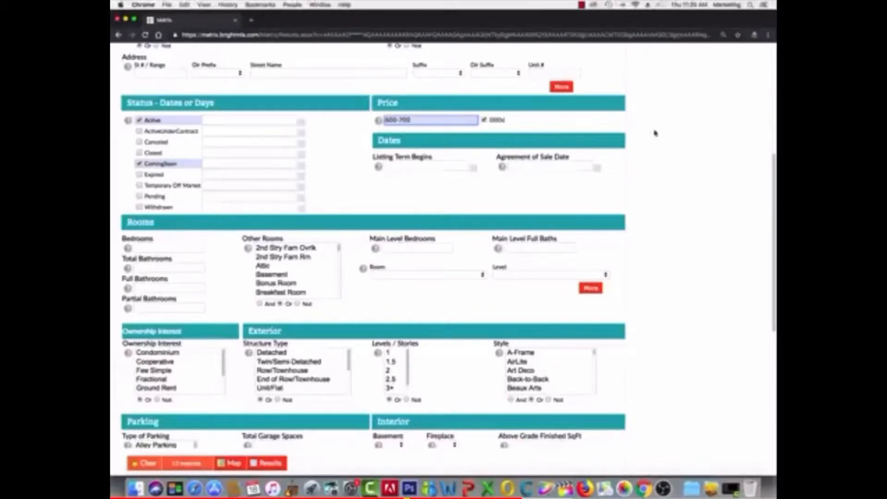
Change the price criterion to a minimum of 600+ in thousands
left_click(484, 121)
left_click_drag(410, 120, 398, 120)
type("+")
left_click(682, 139)
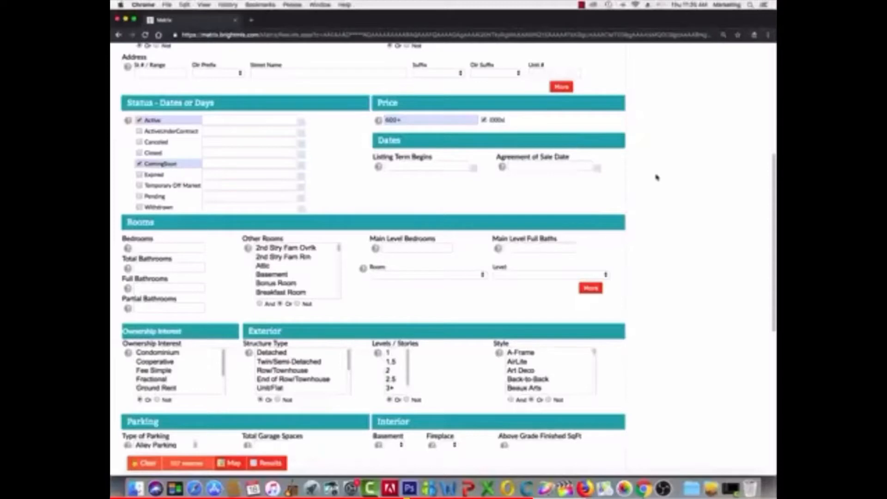
Set the bedrooms criterion to 3+ and the total bathrooms to 3
scroll(654, 178, "down", 4)
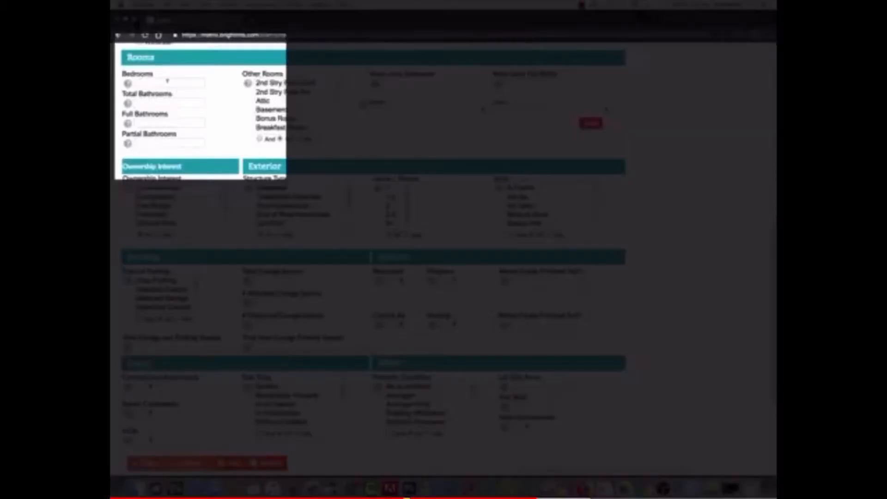
left_click(167, 81)
type("3+")
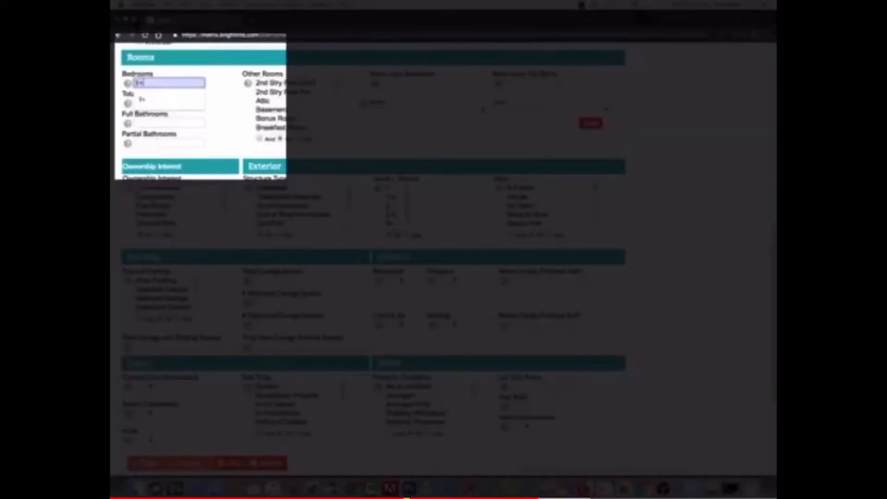
left_click(219, 83)
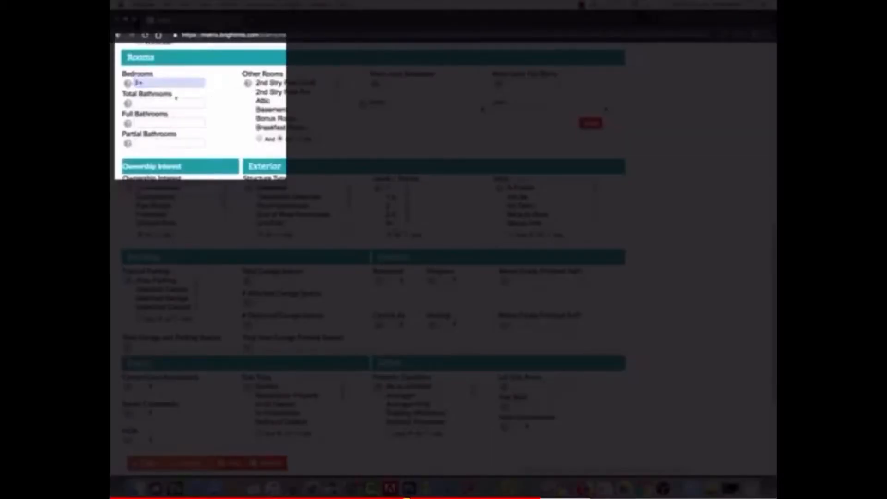
mouse_move(175, 101)
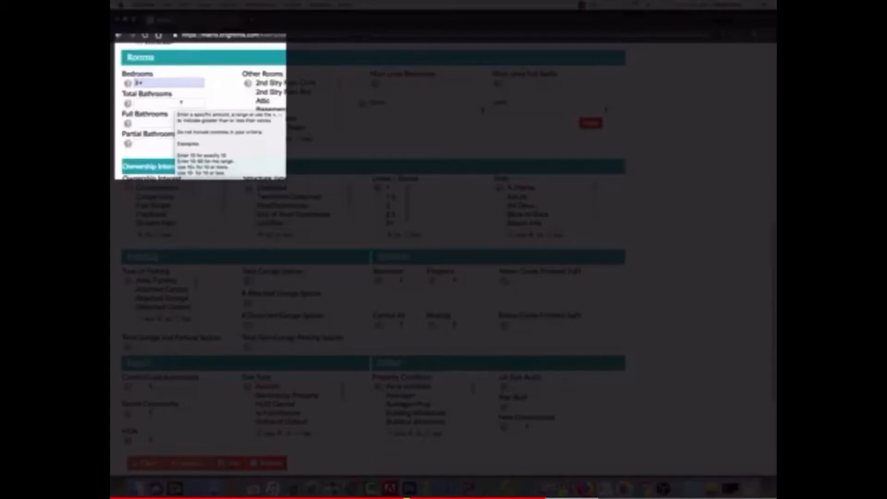
left_click(178, 103)
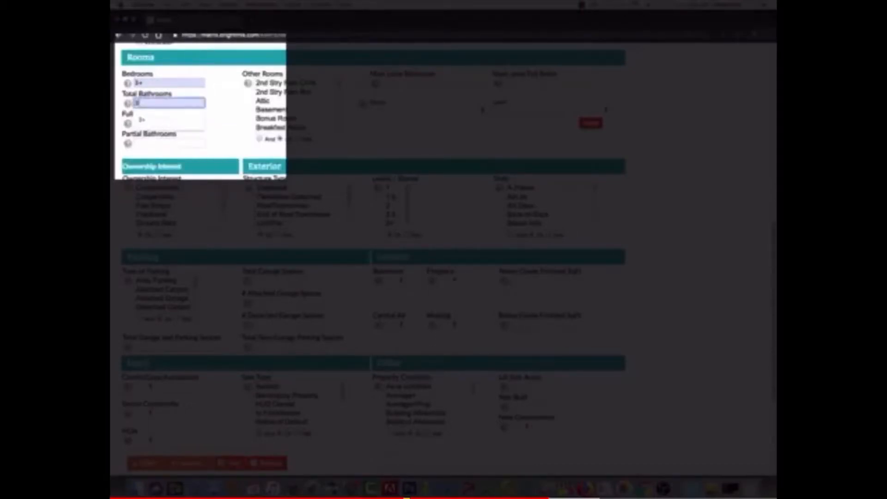
type("3")
key("Return")
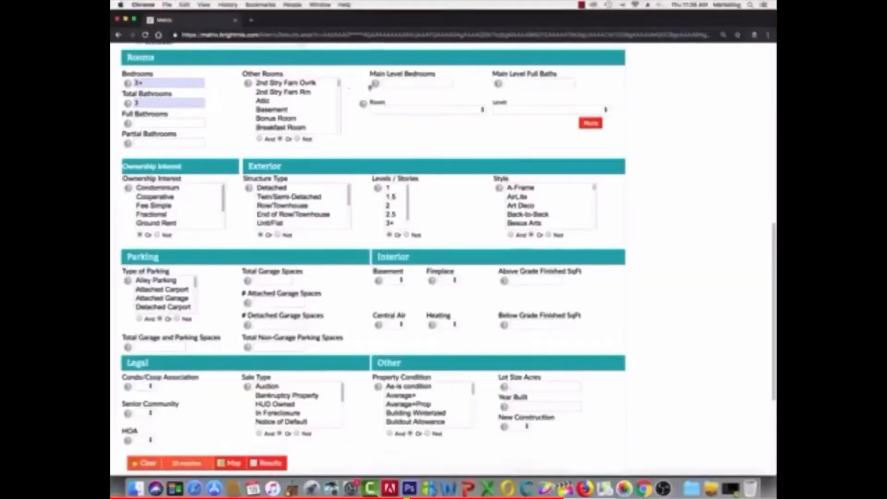
Set the room level criterion to a Family Room on level Lower 1
left_click(395, 83)
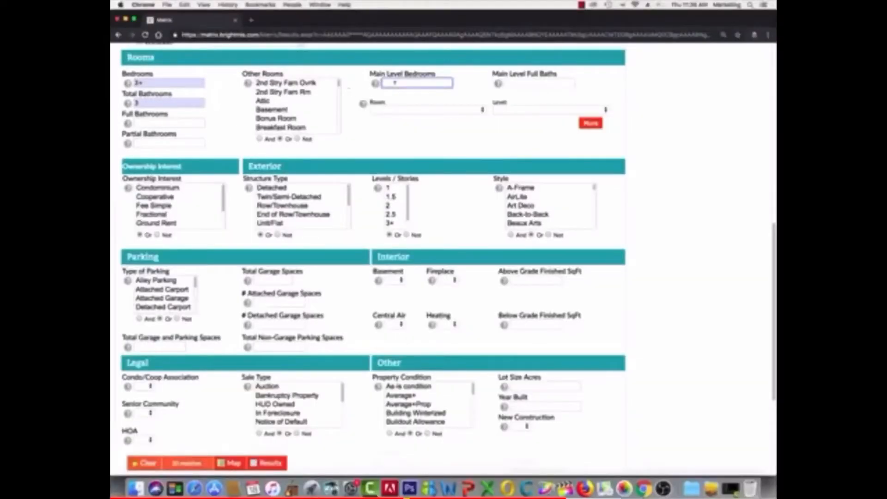
left_click(472, 111)
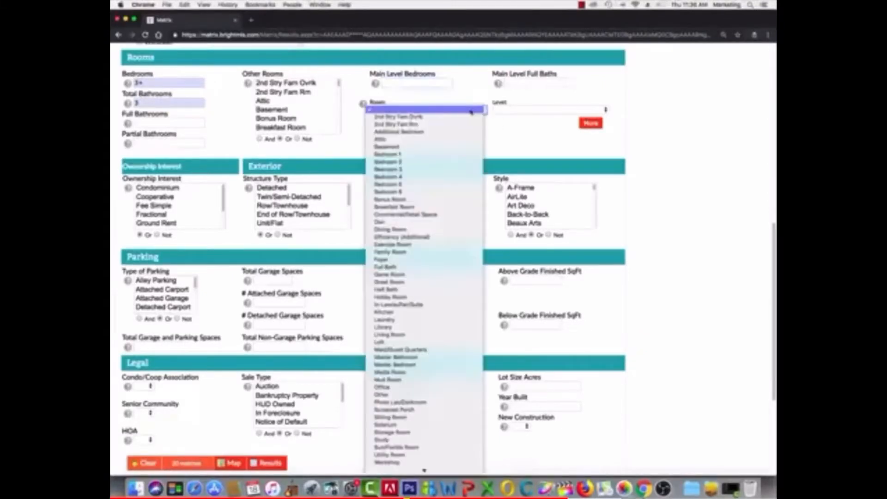
left_click(409, 252)
left_click(583, 111)
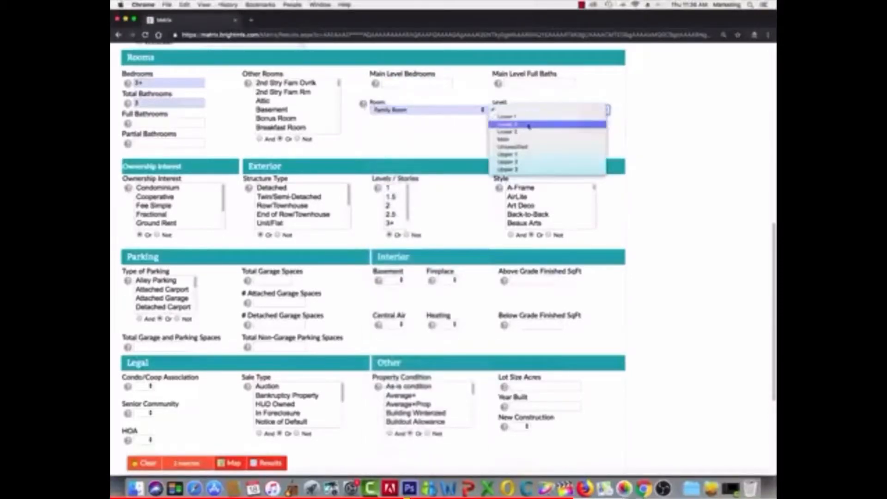
left_click(530, 117)
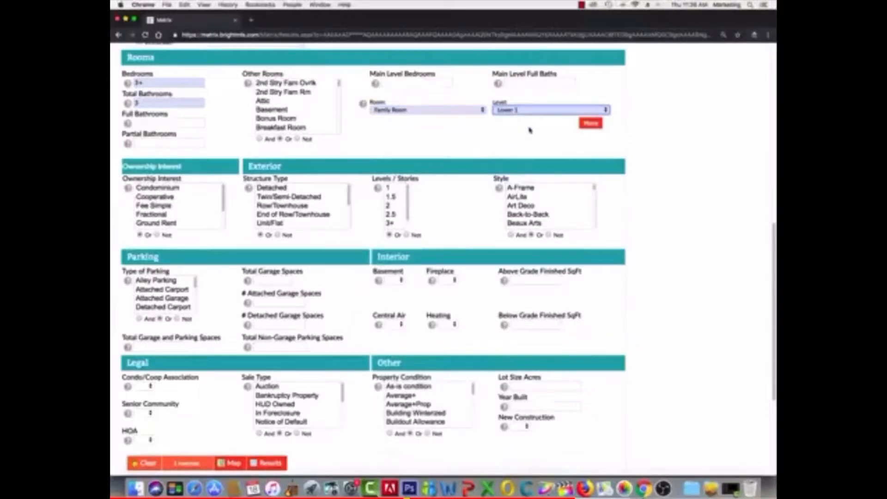
scroll(526, 138, "down", 1)
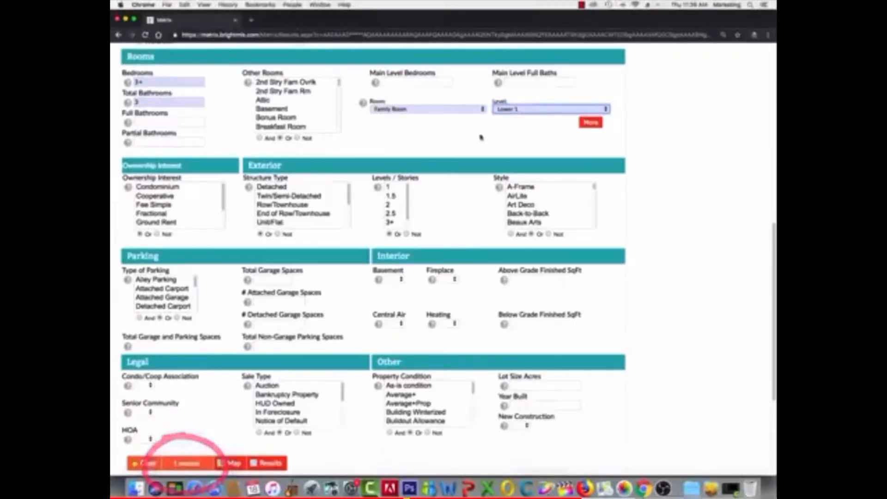
Clear both the room and level values from the room level criterion
left_click(463, 111)
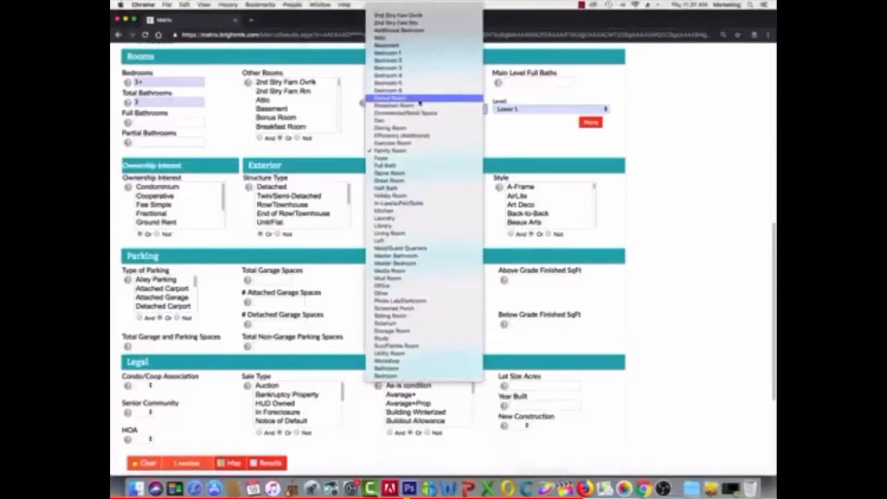
left_click(396, 7)
left_click(529, 110)
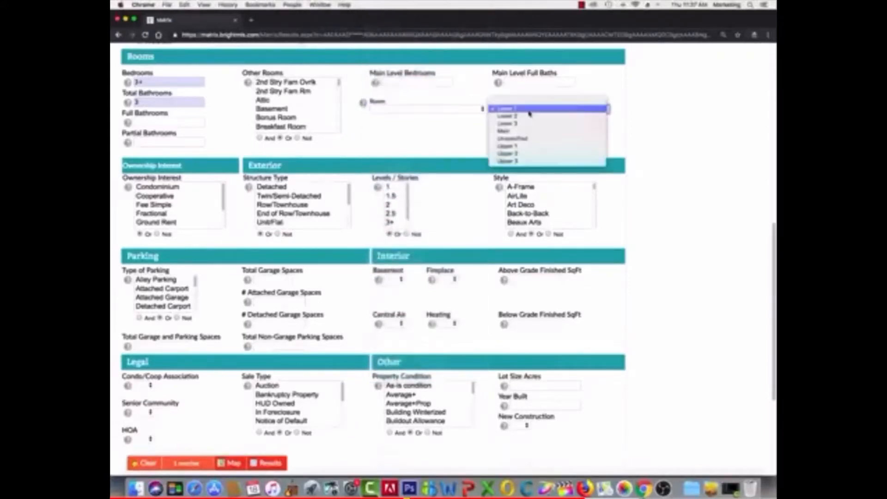
left_click(529, 102)
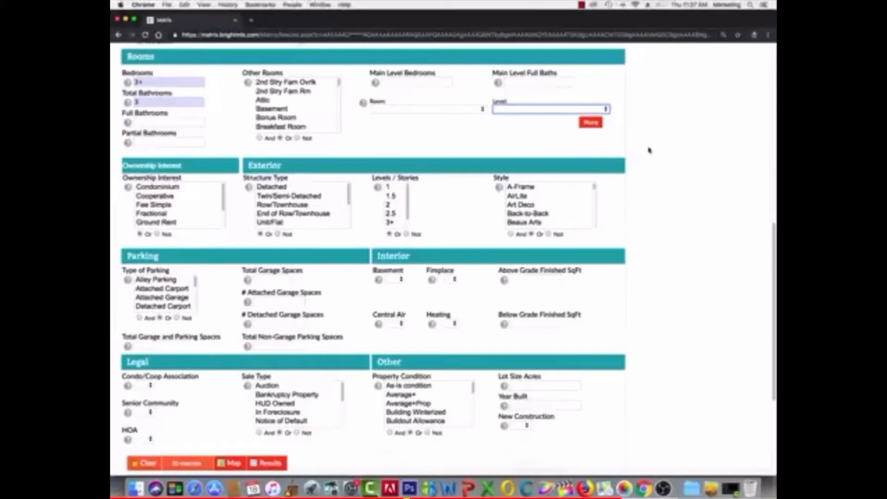
Exclude the parking types from No Parking through Parking Lot by matching them with Not
scroll(649, 150, "down", 3)
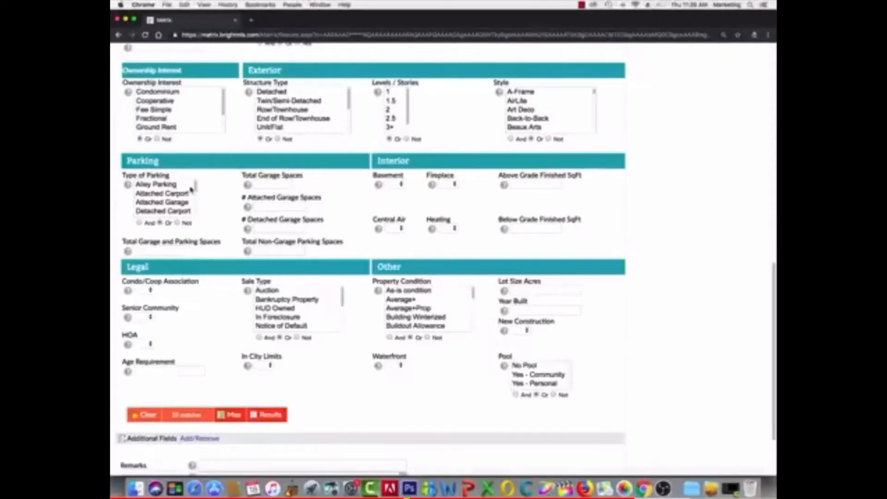
left_click_drag(194, 184, 195, 211)
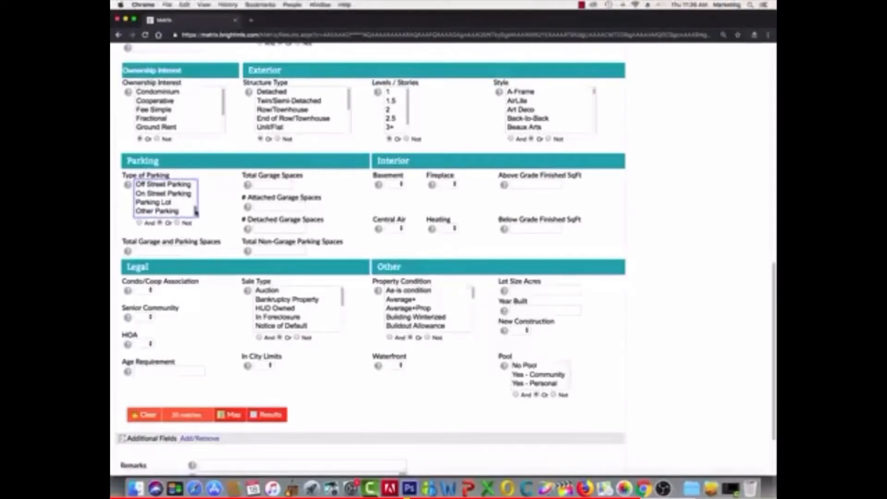
scroll(194, 210, "up", 1)
left_click(176, 212)
left_click_drag(175, 213, 181, 185)
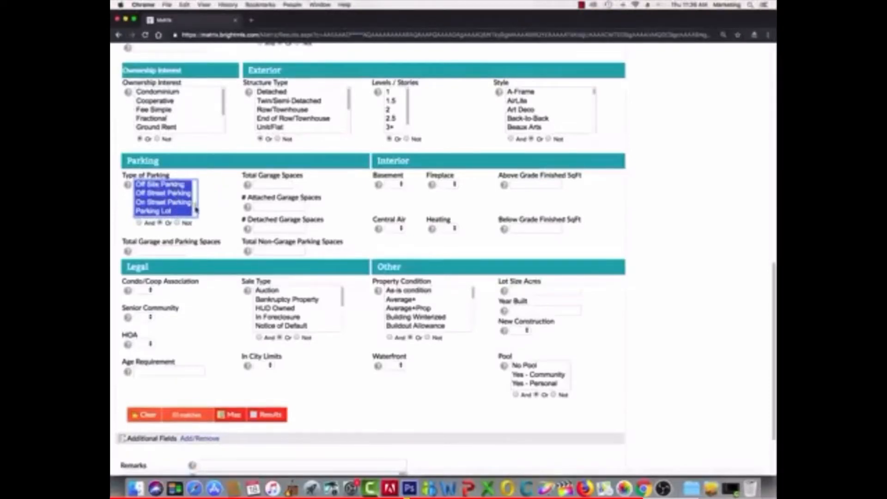
scroll(196, 210, "up", 3)
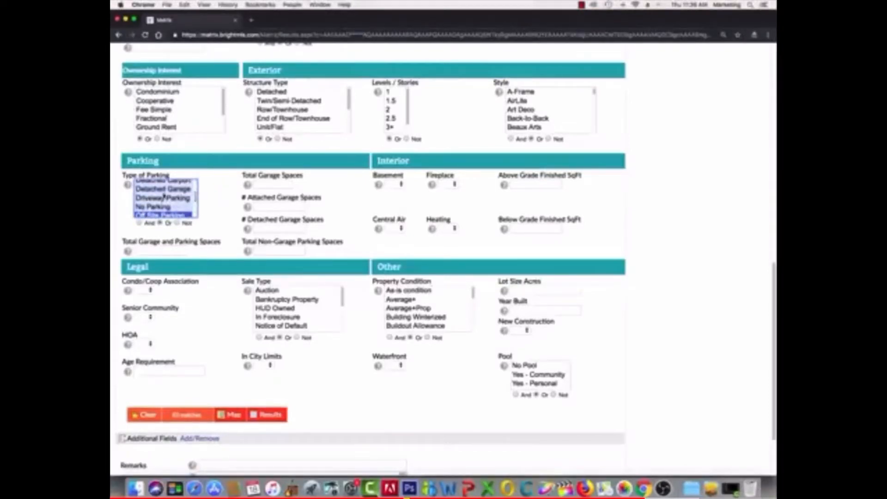
left_click(175, 208, "super")
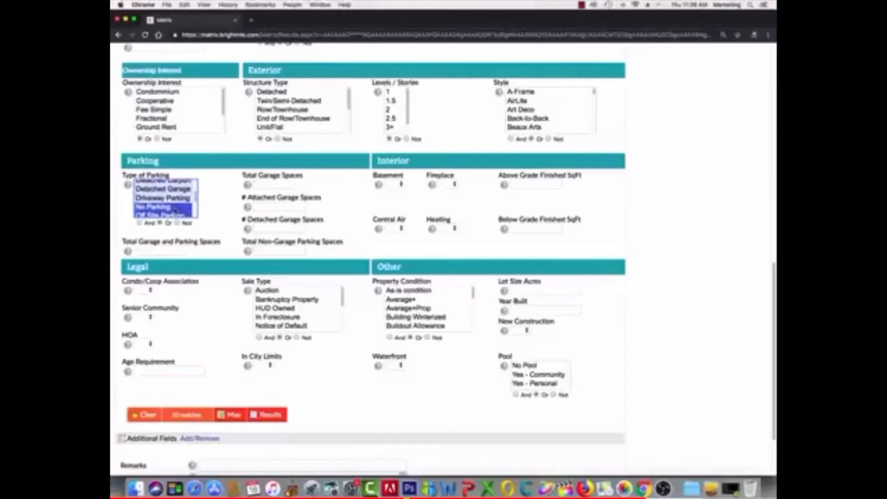
left_click(177, 223)
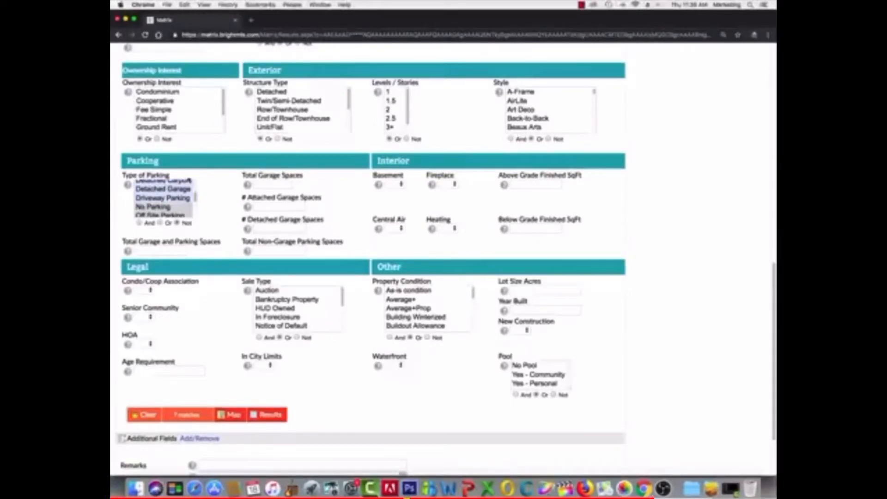
Replace the parking type selection with Attached Garage, Detached Garage and Driveway Parking, combined with And
left_click(180, 207)
left_click(179, 208, "super")
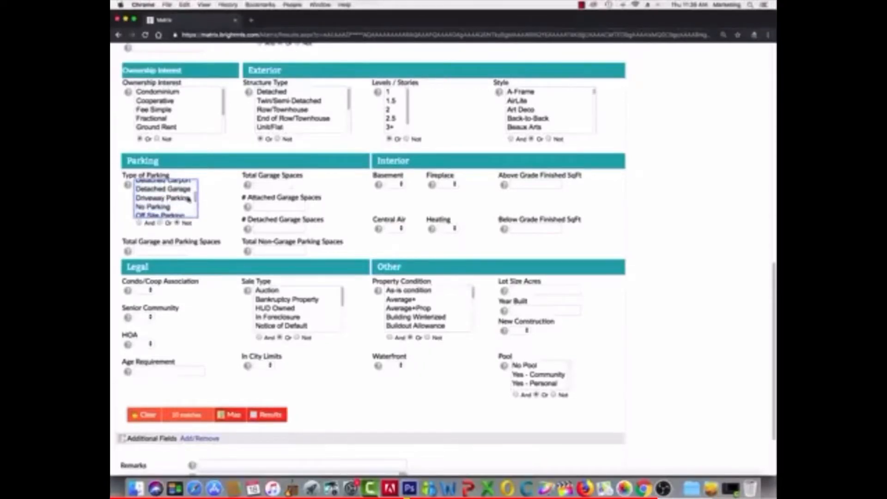
left_click_drag(195, 199, 196, 193)
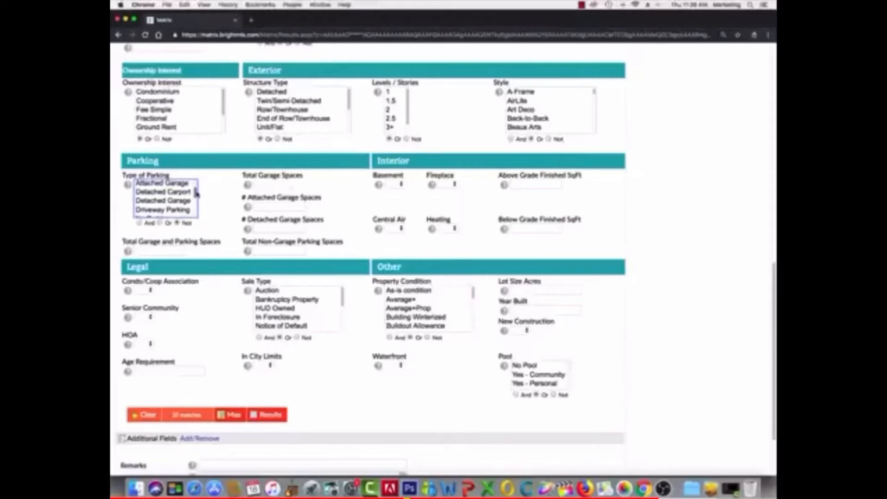
left_click(171, 186)
left_click(175, 206)
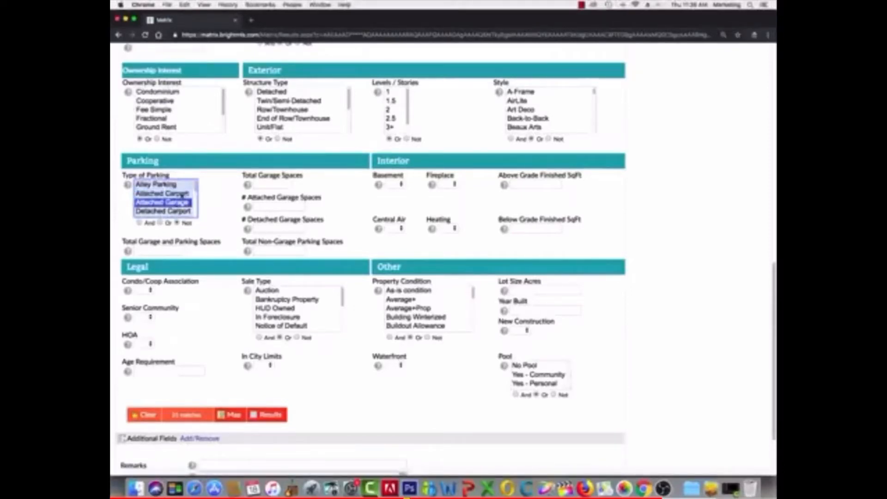
left_click_drag(195, 187, 195, 188)
scroll(196, 188, "down", 1)
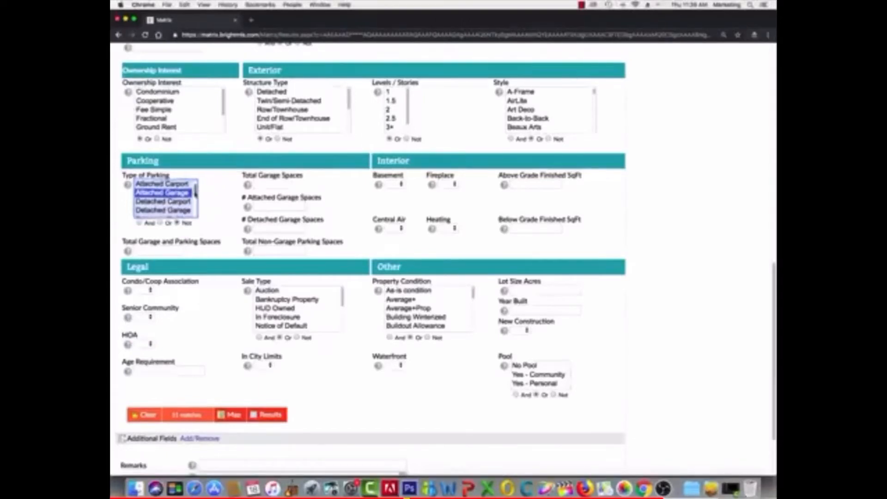
left_click(169, 208, "super")
scroll(193, 190, "down", 2)
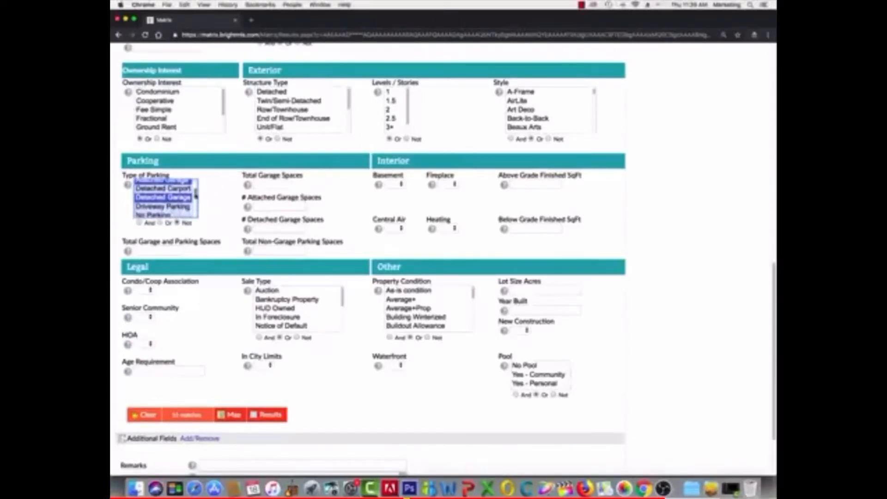
left_click(171, 201, "super")
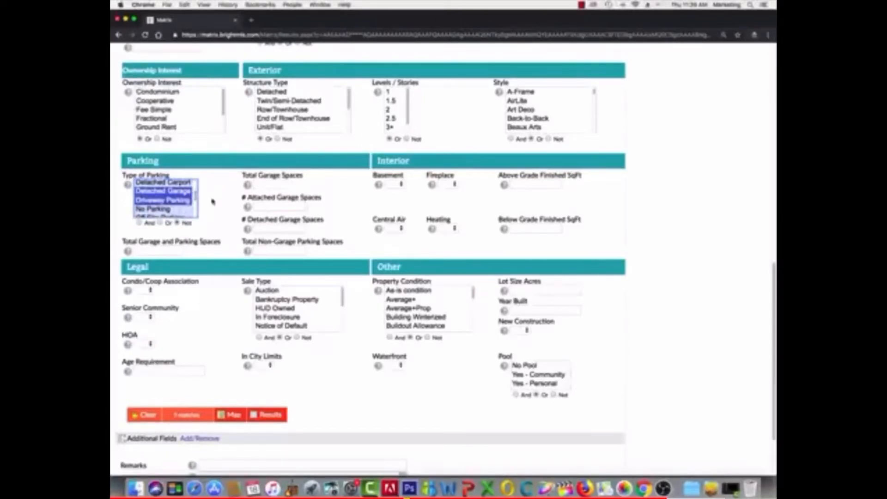
left_click(139, 223)
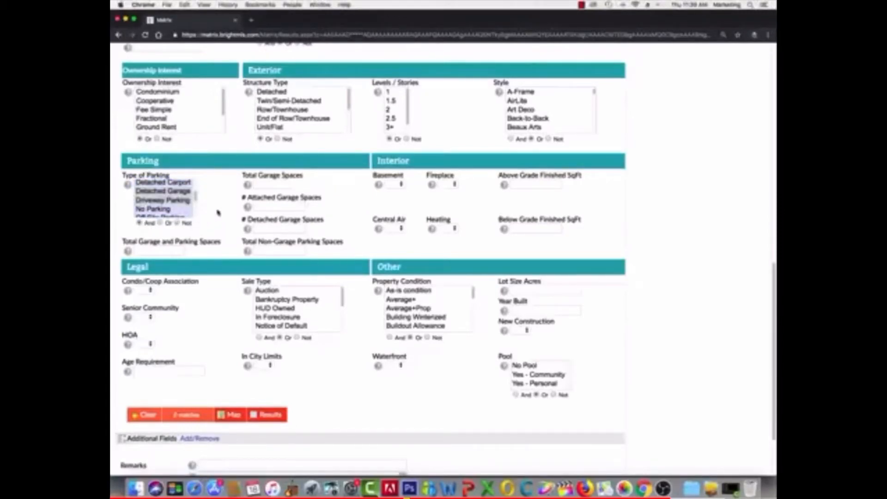
Narrow the parking types to only Detached Garage and Driveway Parking
left_click(162, 194)
left_click(162, 201)
left_click(161, 193, "super")
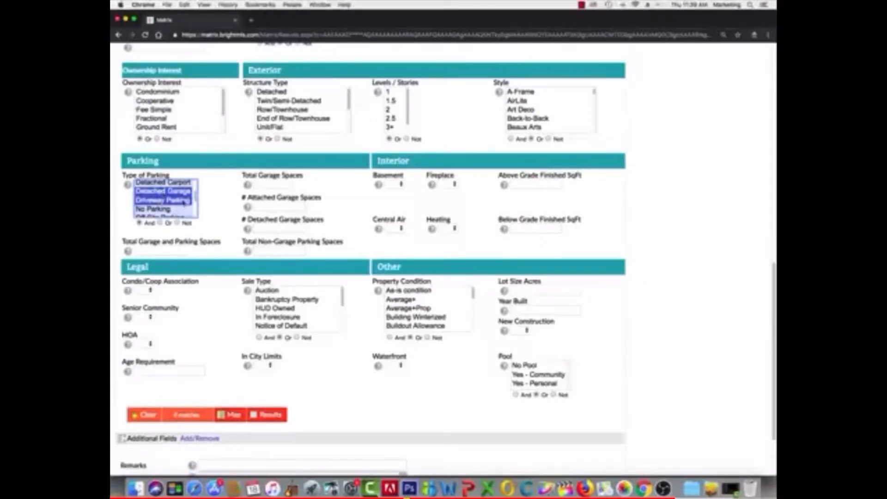
Deselect all parking types, including Detached Garage and Driveway Parking, so the criterion is empty
scroll(170, 206, "up", 1)
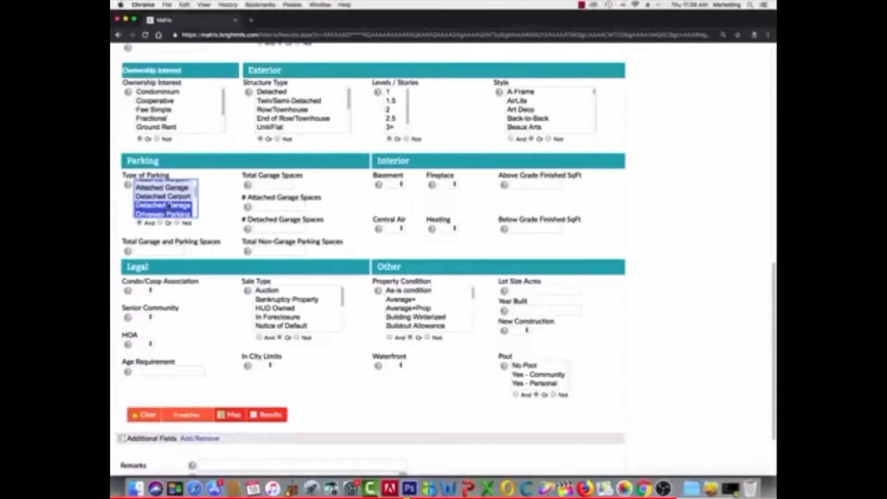
left_click(170, 205, "super")
left_click(170, 188, "super")
left_click(174, 189, "super")
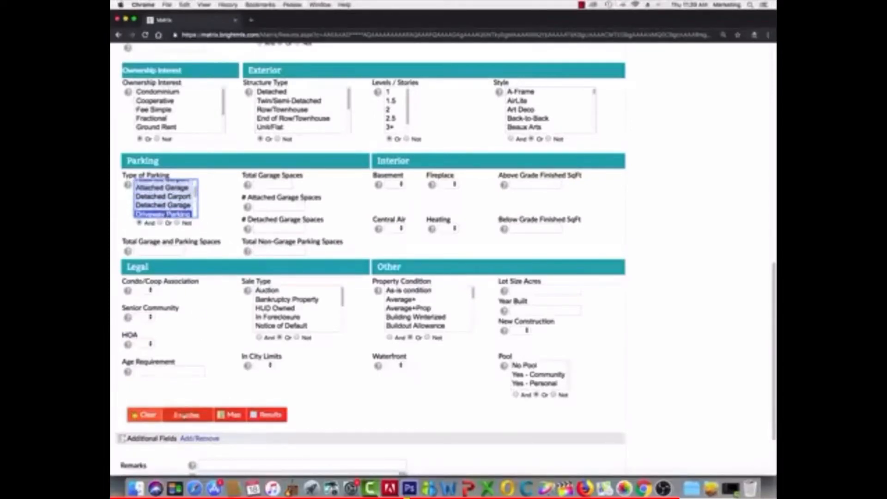
left_click(174, 215, "super")
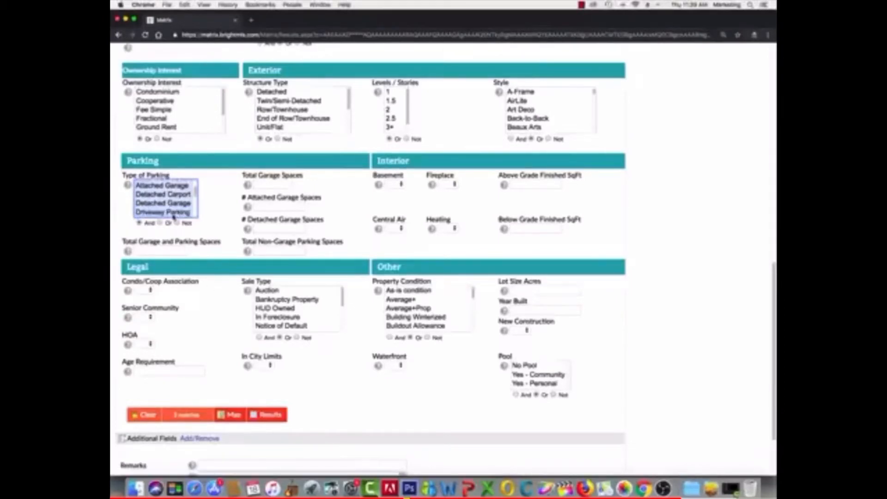
Set the total garage and parking spaces criterion to 2+
left_click(171, 249)
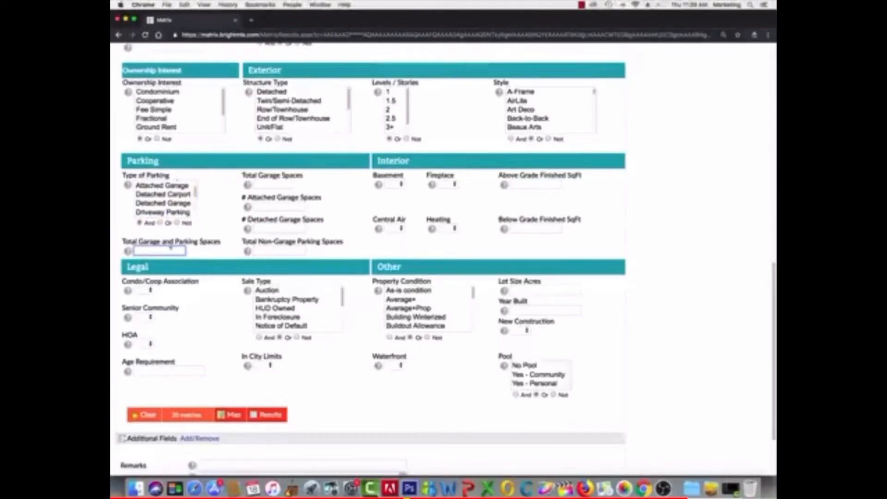
type("2+")
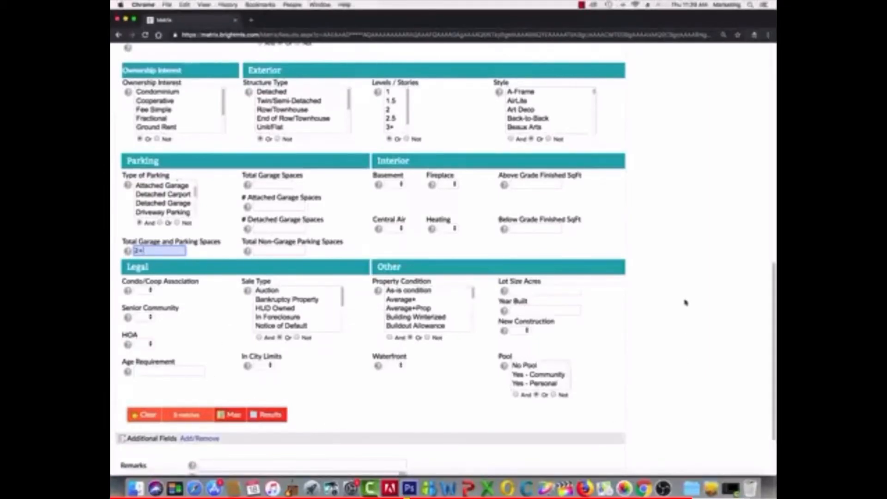
Examine the available choices for the HOA and In City Limits criteria without choosing a value
scroll(686, 302, "down", 3)
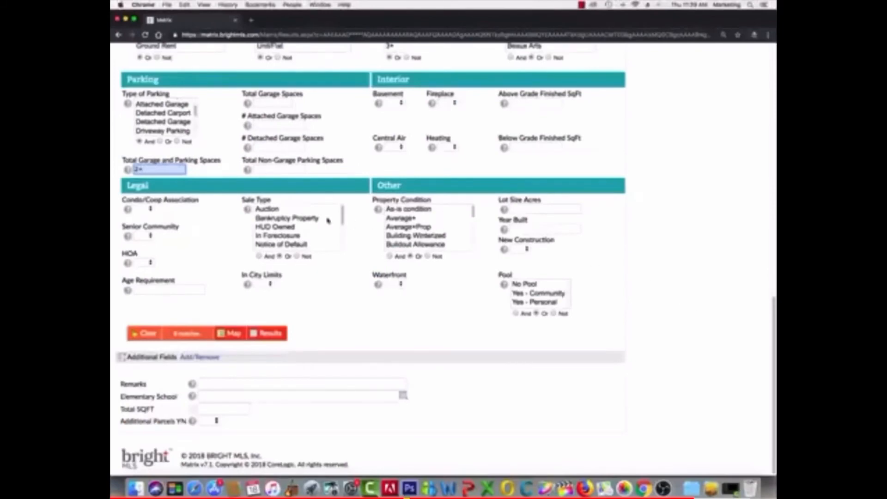
left_click(150, 263)
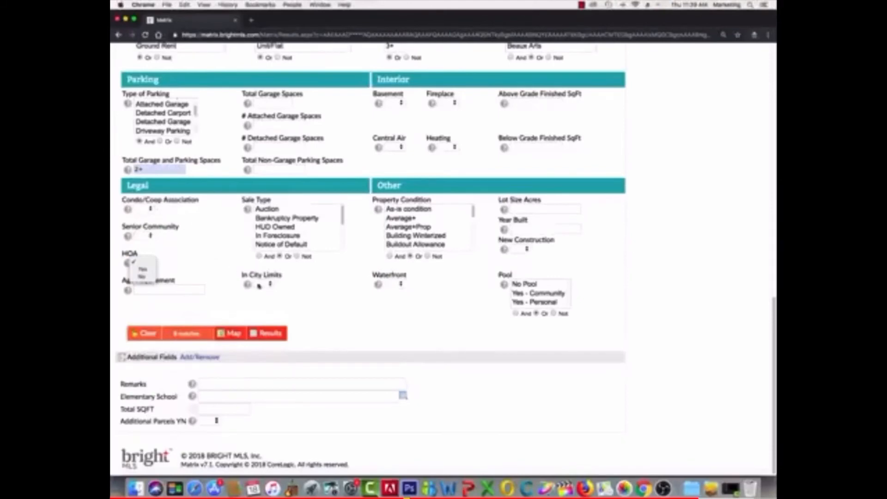
left_click(272, 285)
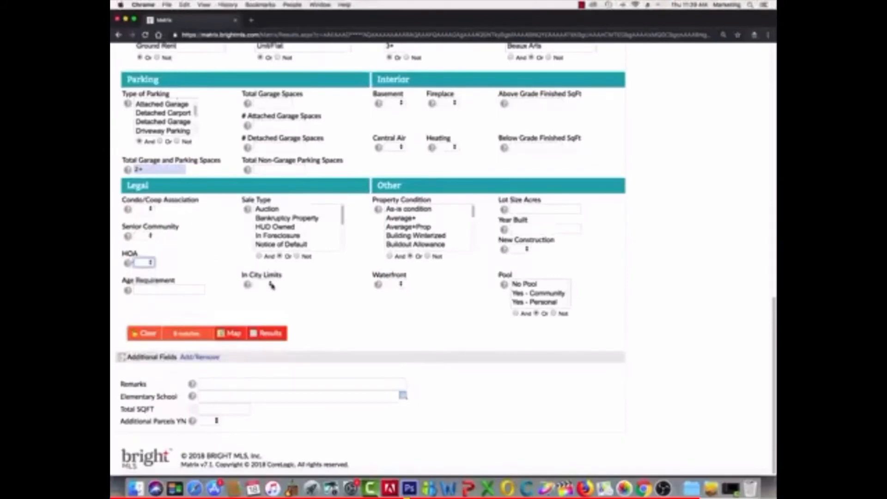
left_click(261, 284)
left_click(260, 200)
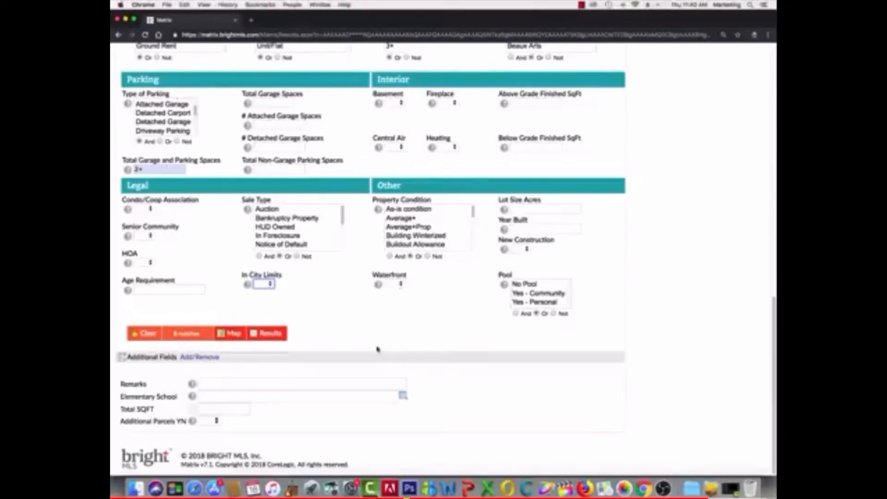
Search the available additional search fields for "fin" and add Acceptable Financing to the selected fields
left_click(194, 359)
left_click(197, 263)
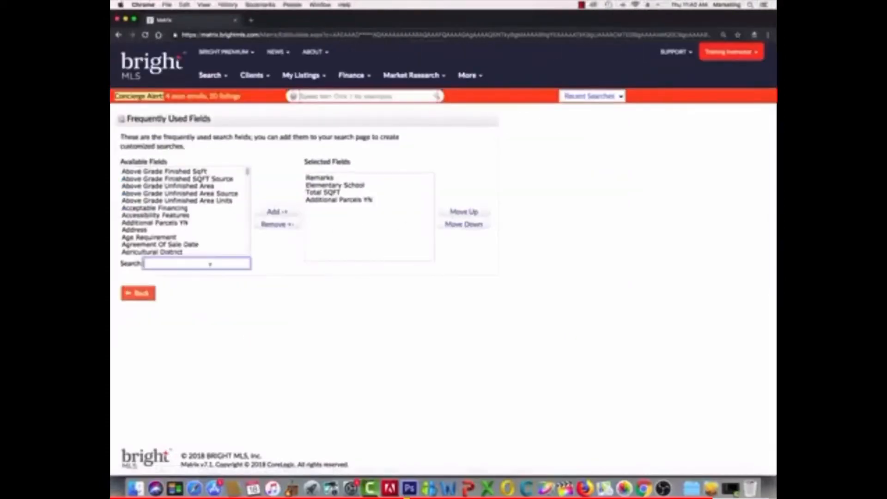
type("fin")
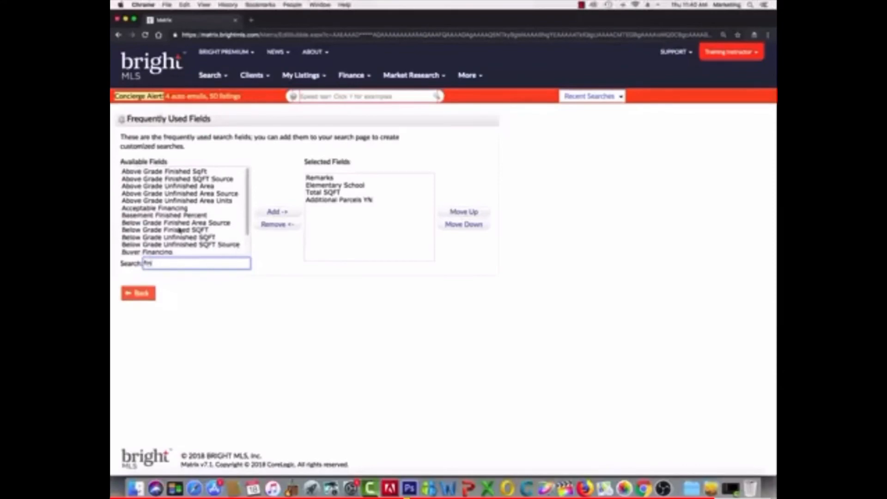
left_click(171, 208)
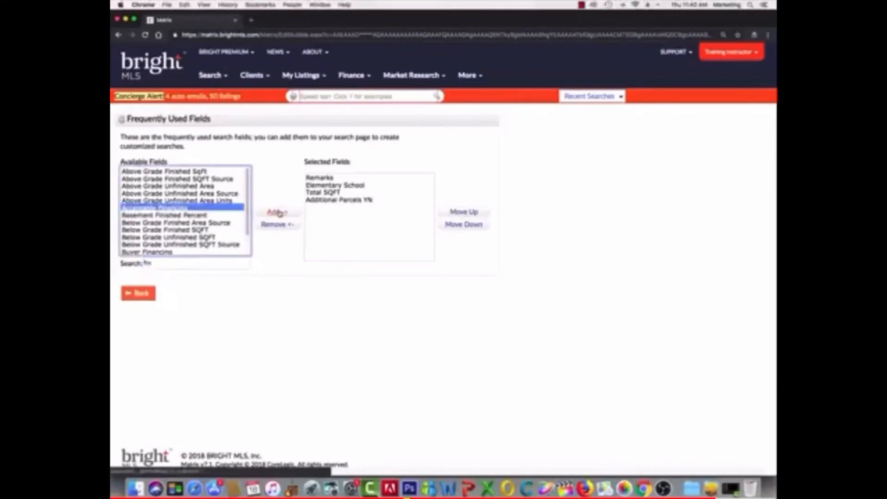
left_click(277, 212)
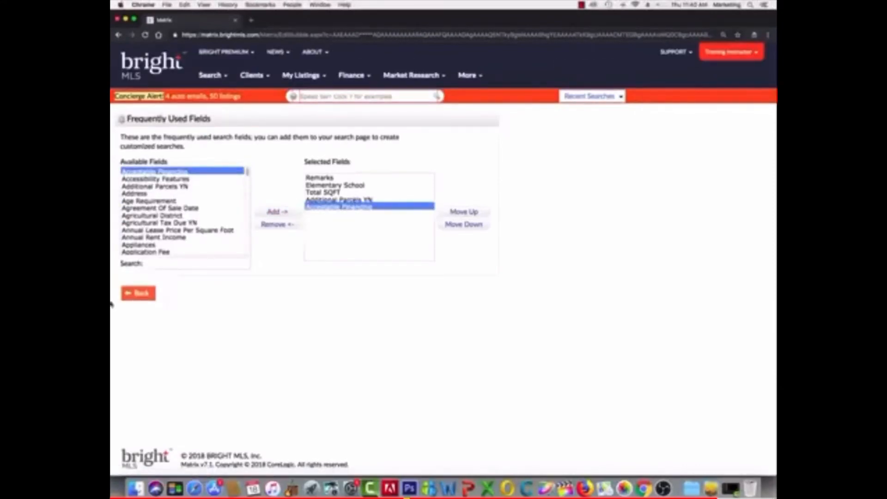
Return to the residential search form and check the added Acceptable Financing criterion among the additional fields
left_click(138, 294)
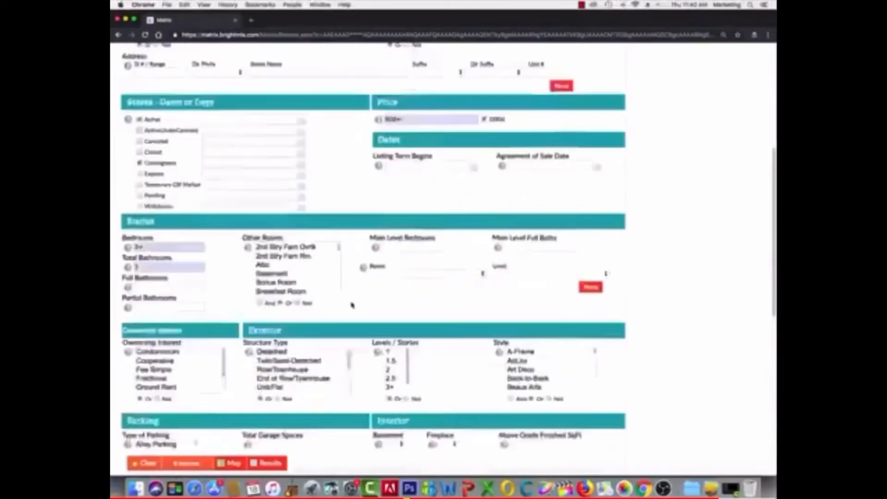
scroll(352, 305, "down", 10)
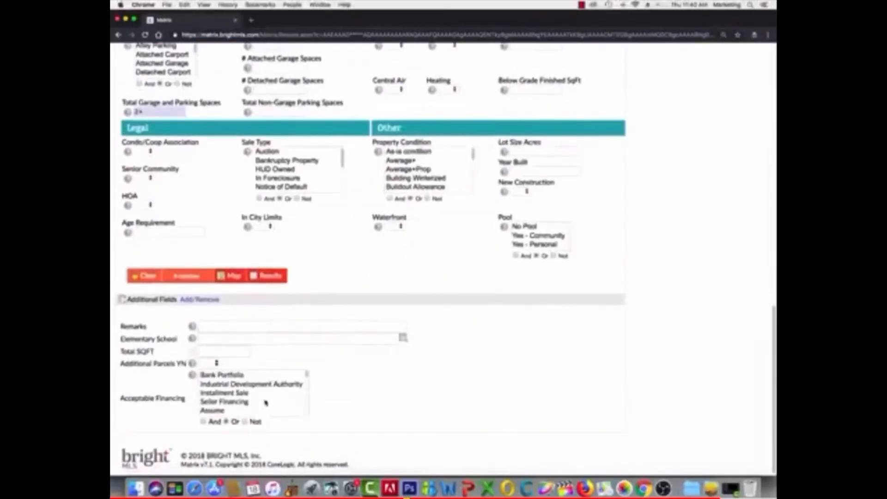
scroll(300, 400, "up", 15)
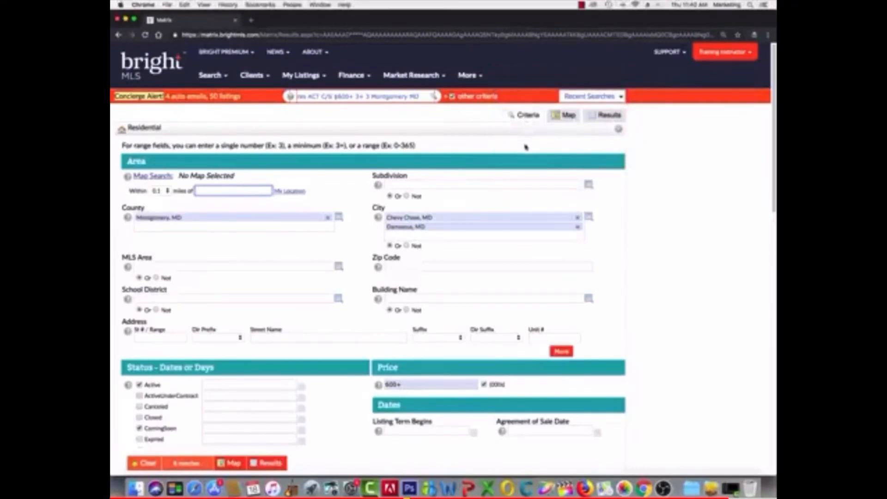
Show the listings matching the residential search on the map and select all of them
left_click(565, 115)
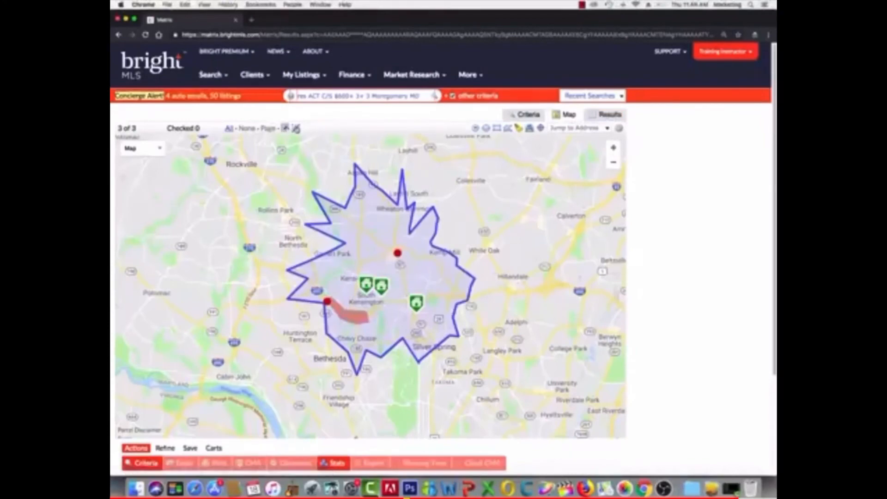
left_click(228, 129)
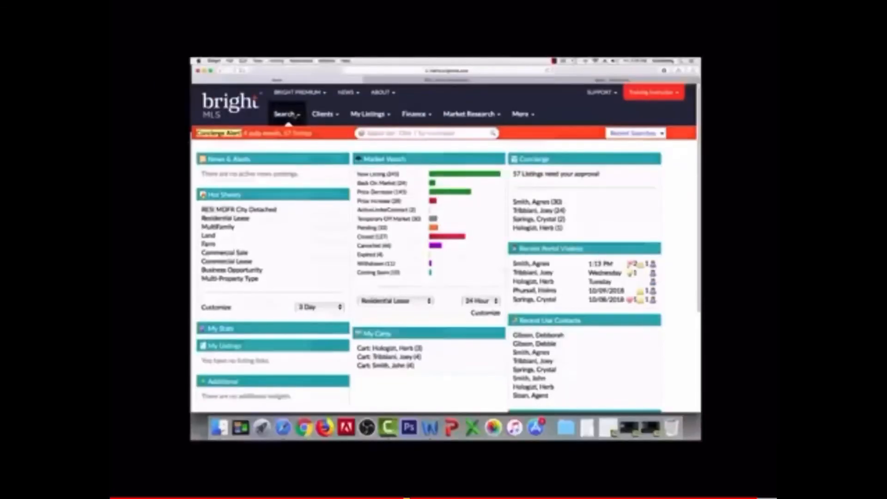
Open the MLS listing search choices, which include the Residential Sale property type
left_click(287, 113)
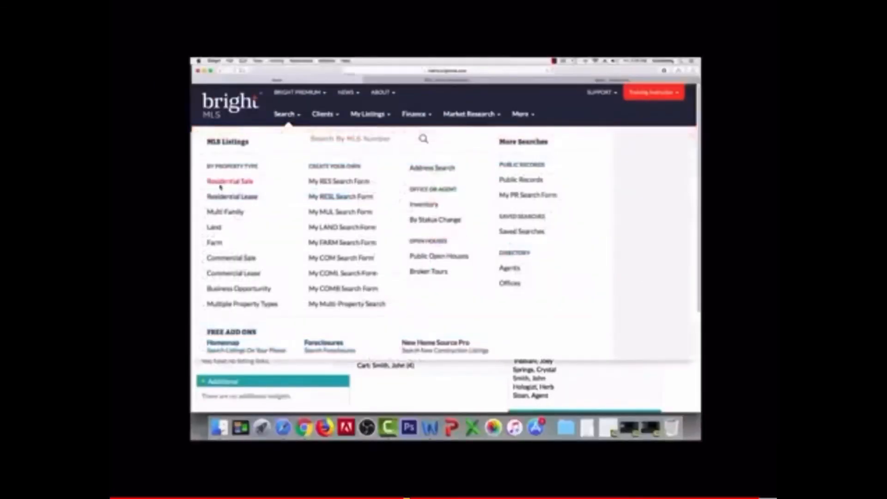